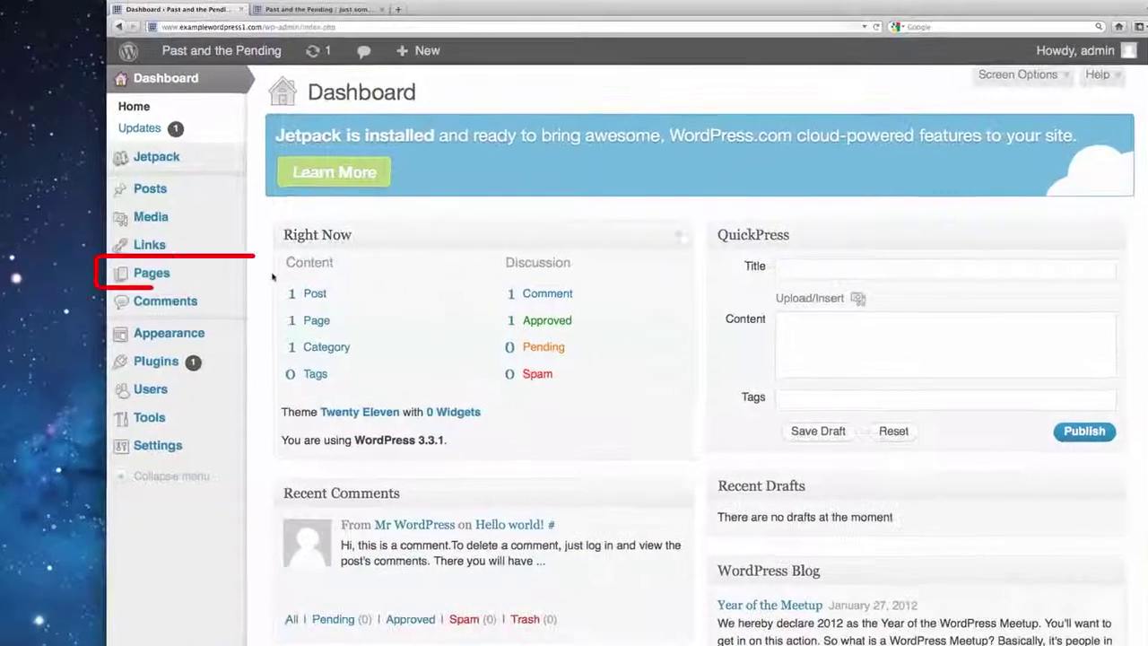
- Create a new page titled "Blog" and publish it
mouse_move(207, 283)
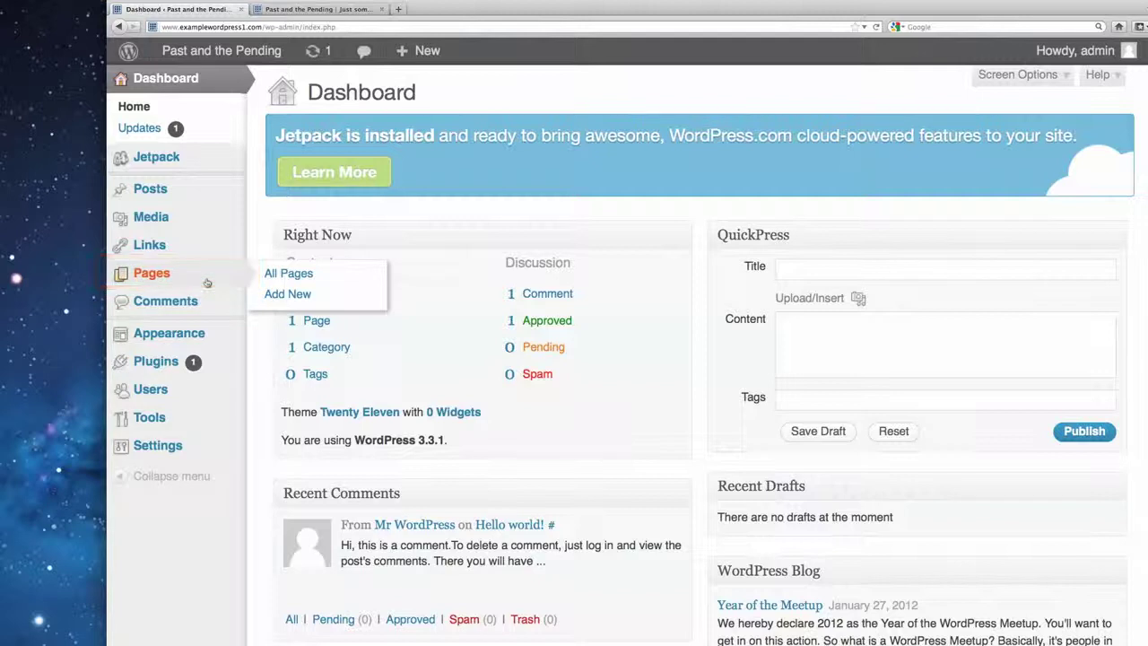
click(276, 297)
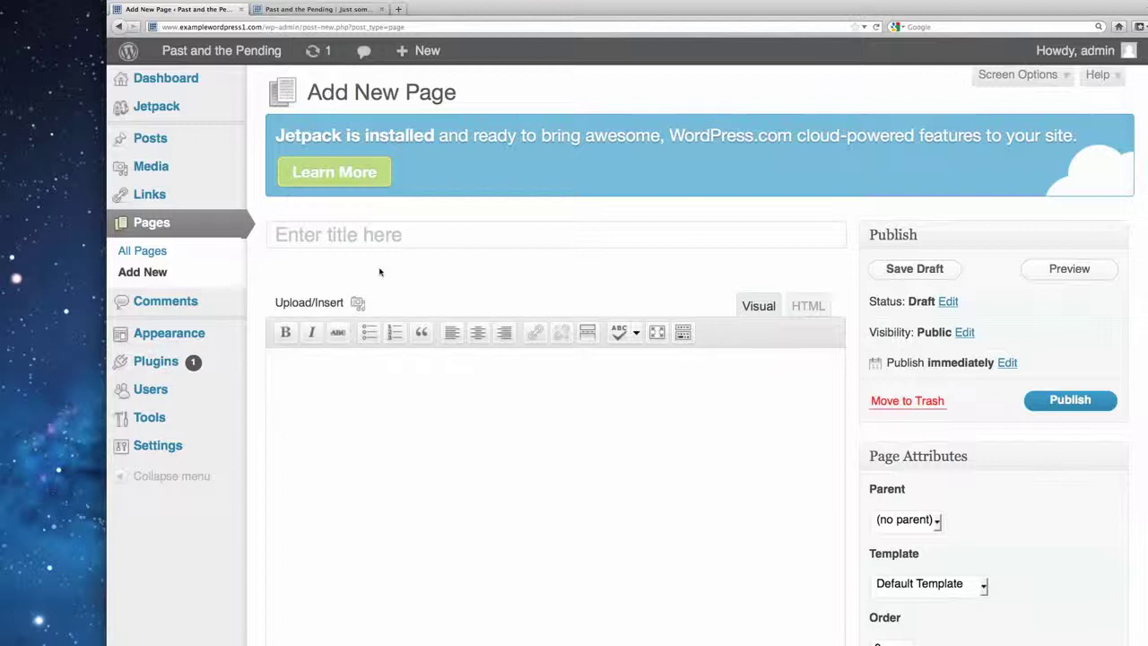
text(Blog)
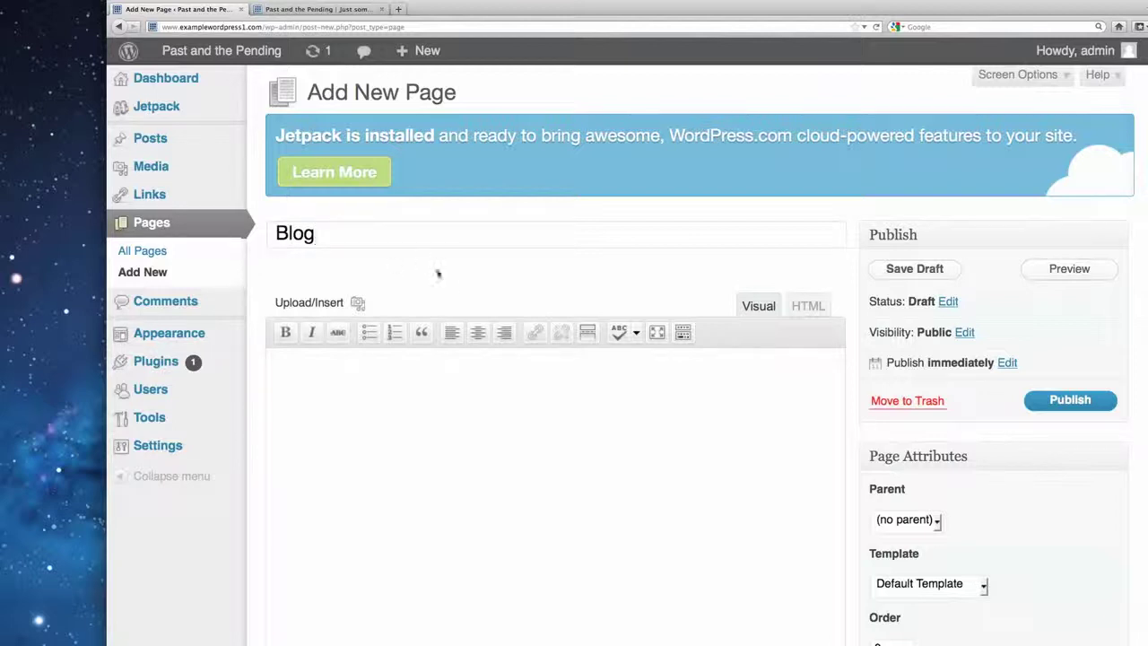
click(453, 288)
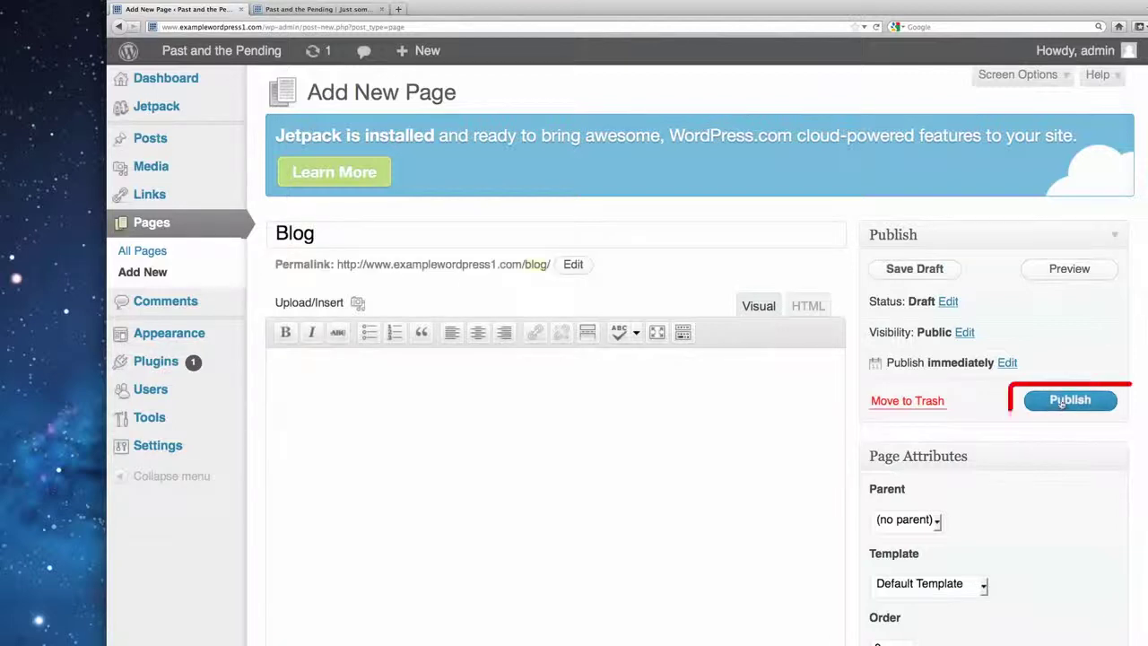
click(1061, 404)
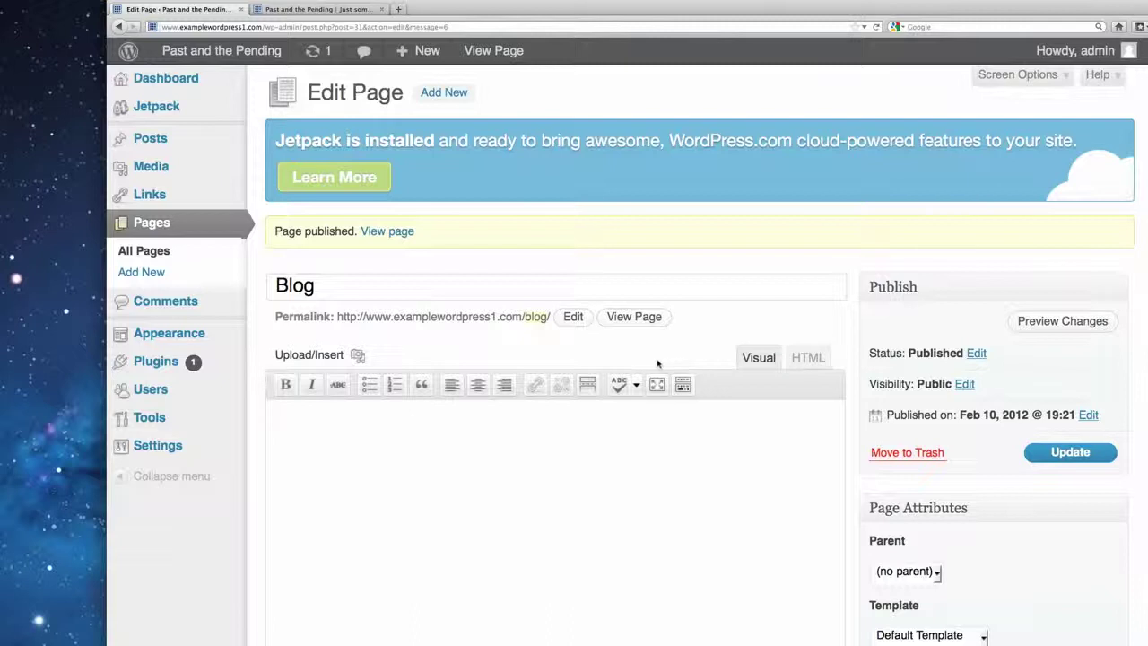
- In the reading settings, assign Blog as the posts page and save the changes
mouse_move(162, 450)
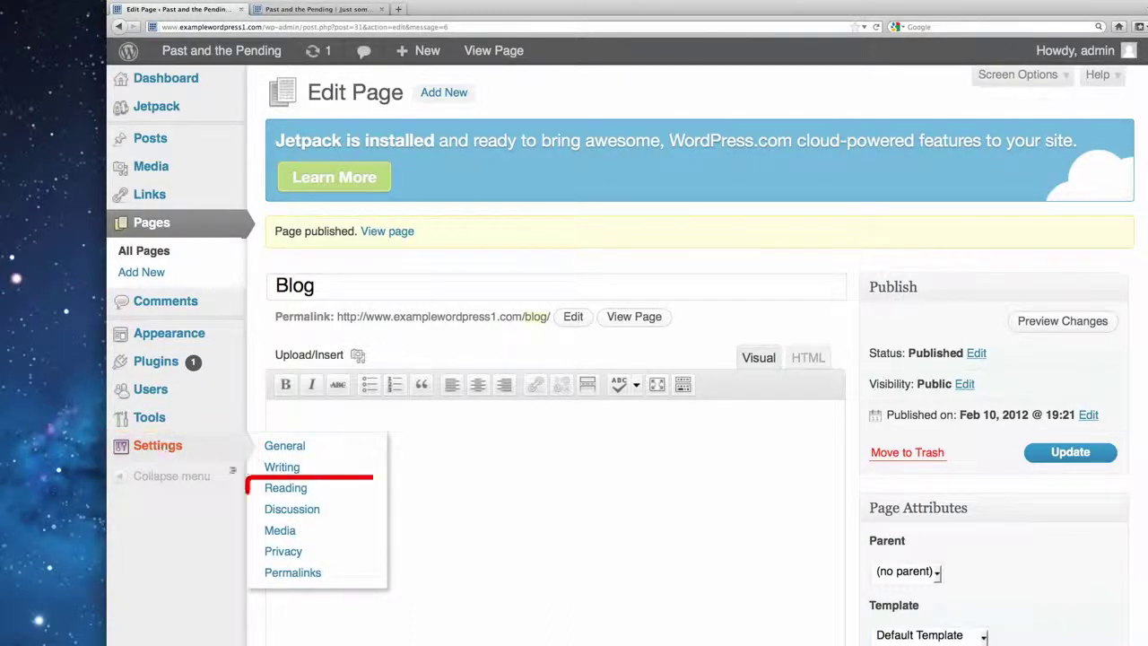
click(271, 488)
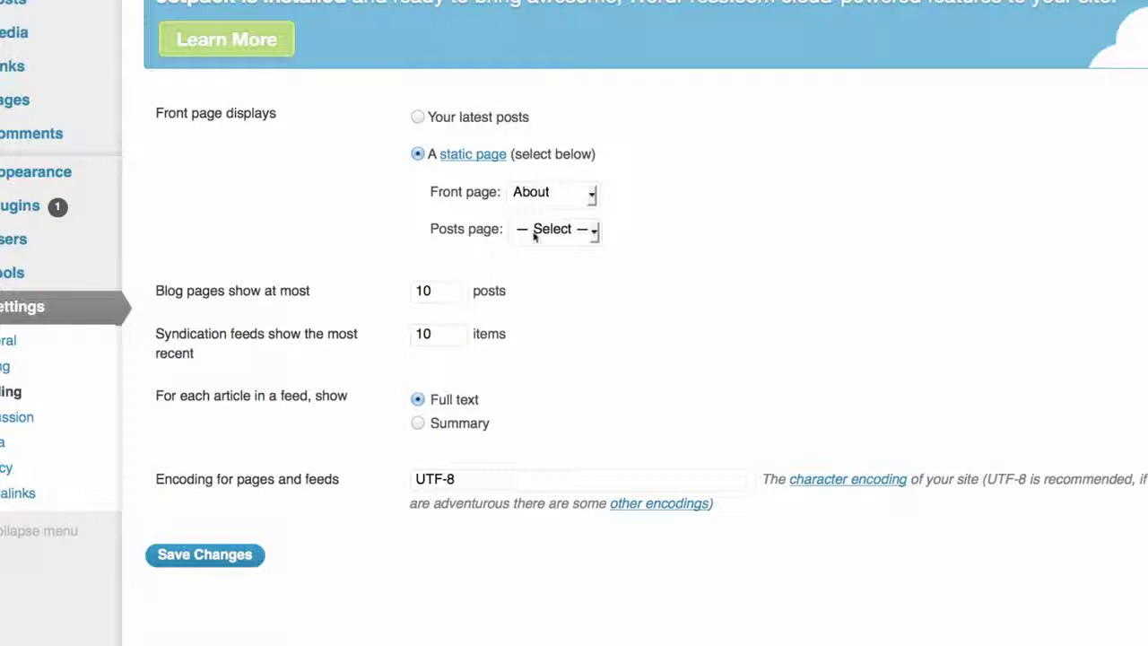
click(593, 233)
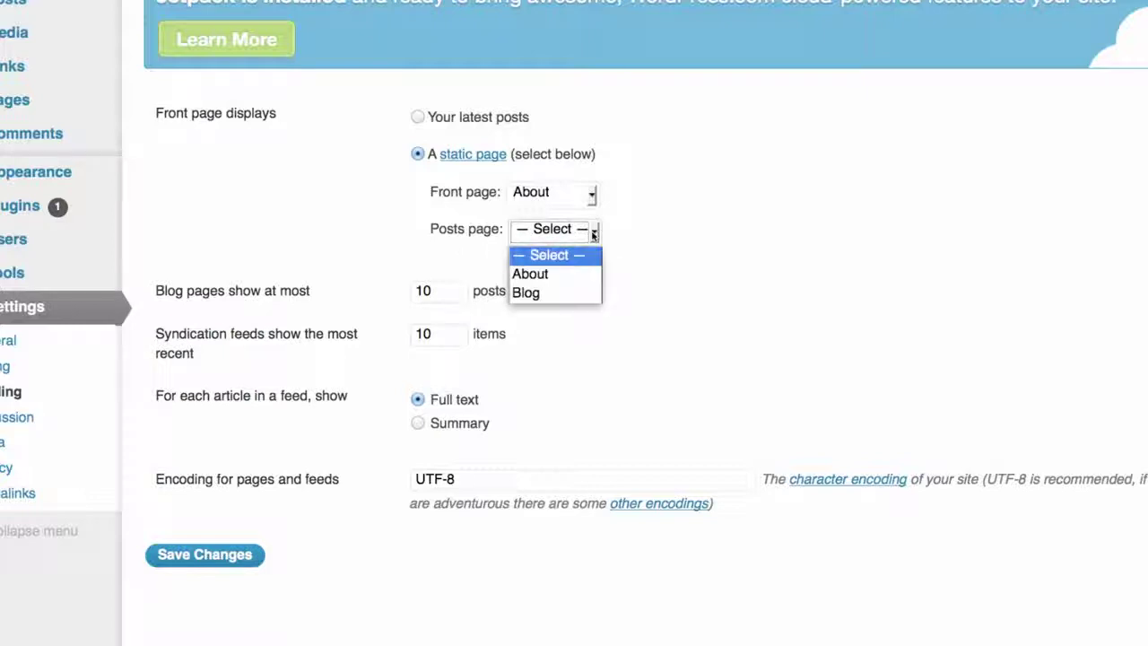
click(564, 294)
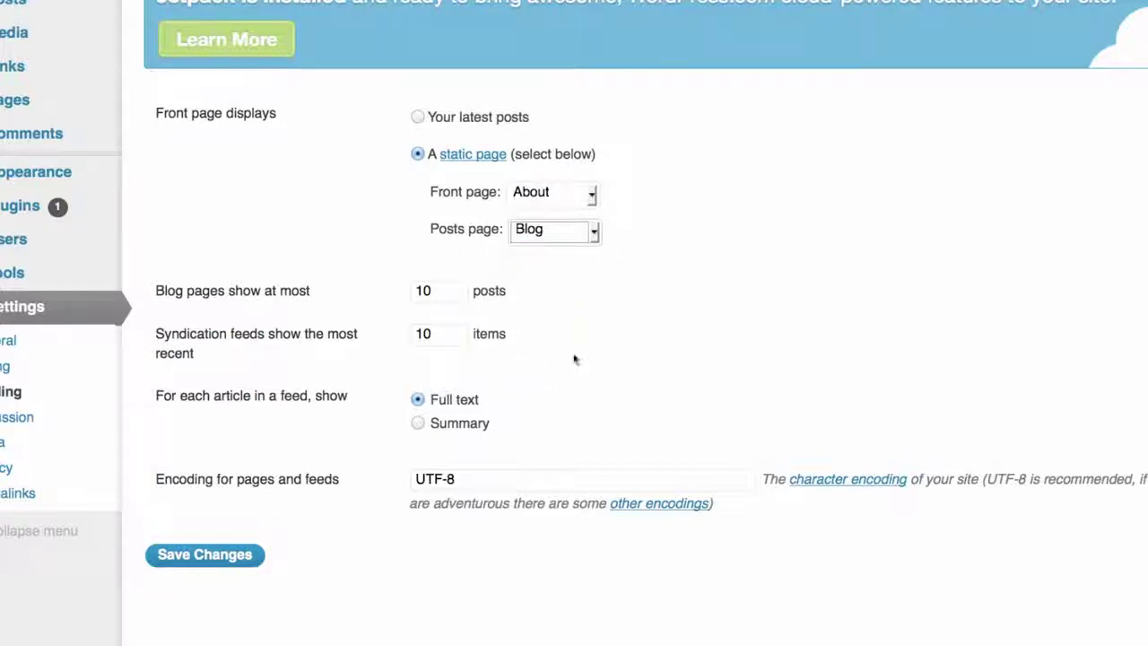
click(208, 556)
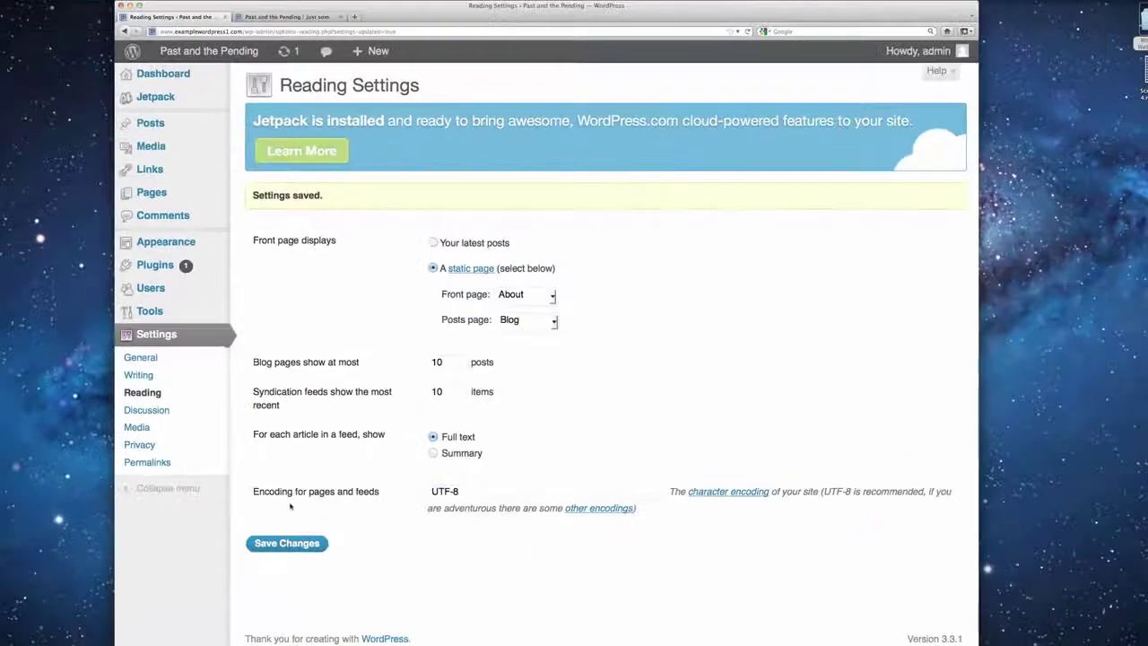
- Reload the live site and look over its Blog page from the site navigation
click(290, 17)
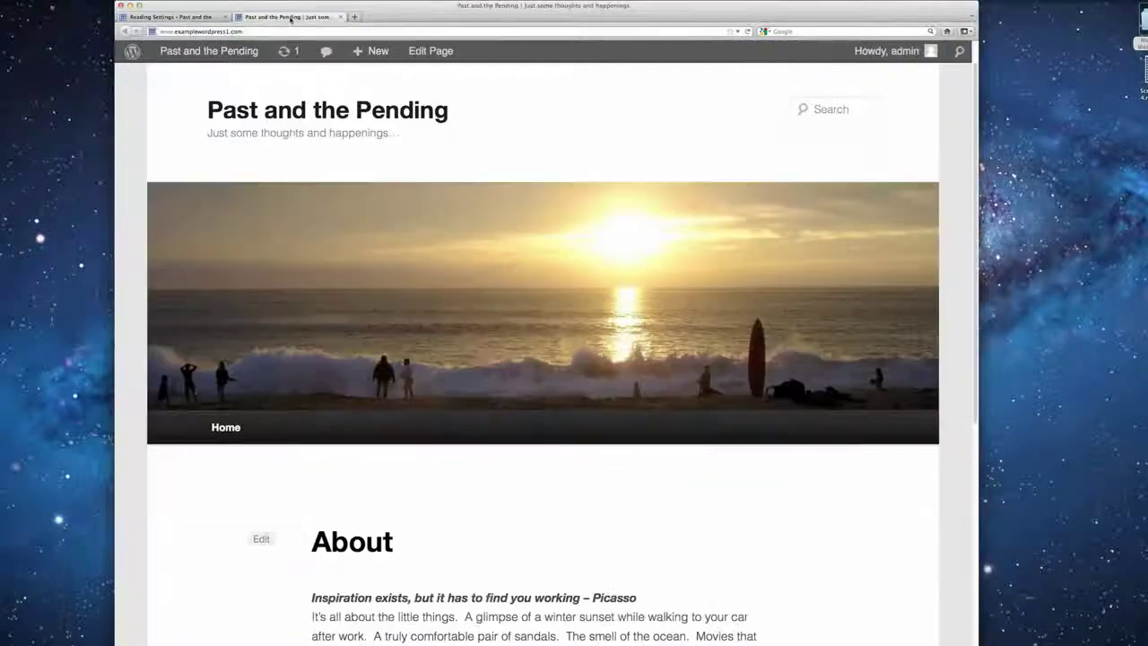
click(744, 32)
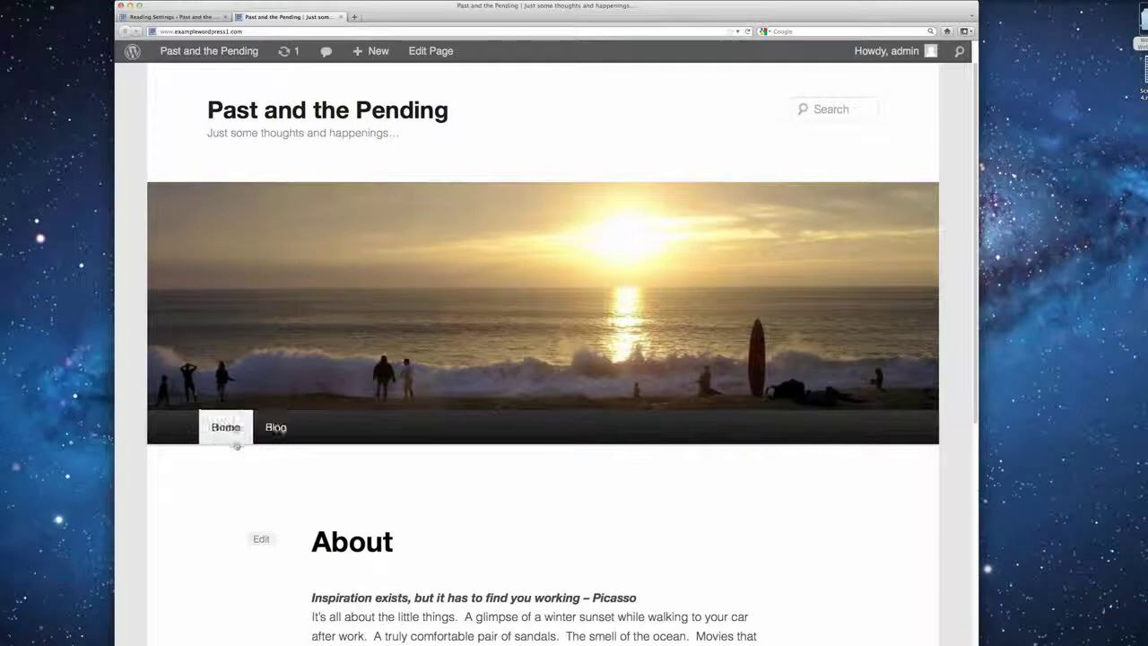
click(273, 431)
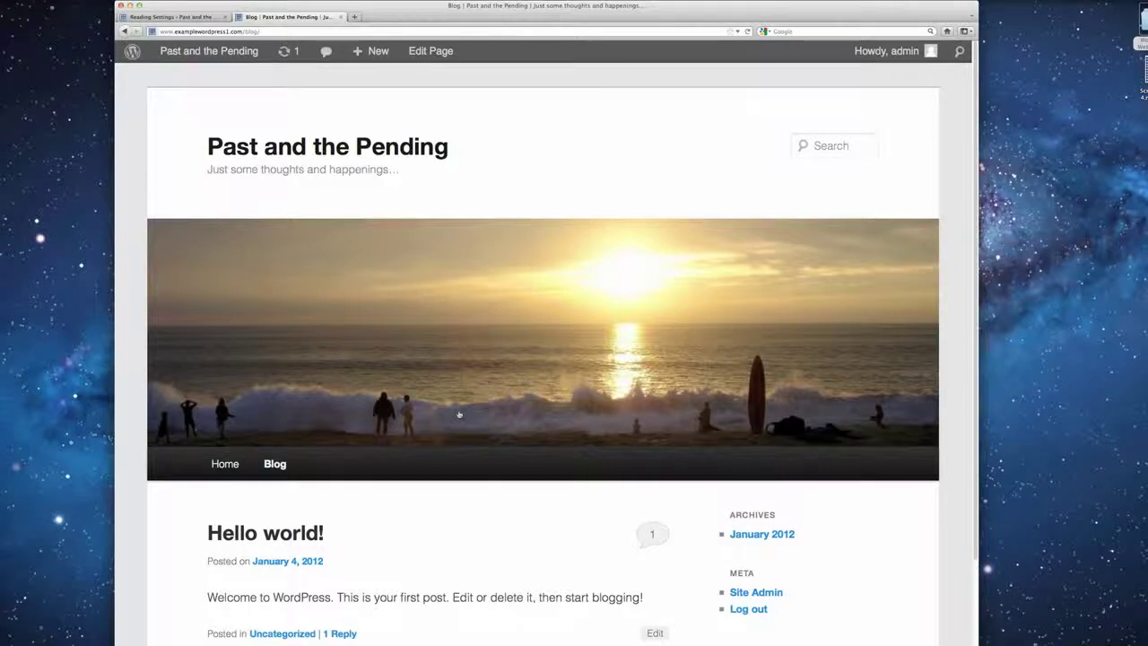
scroll(459, 414, down, 3)
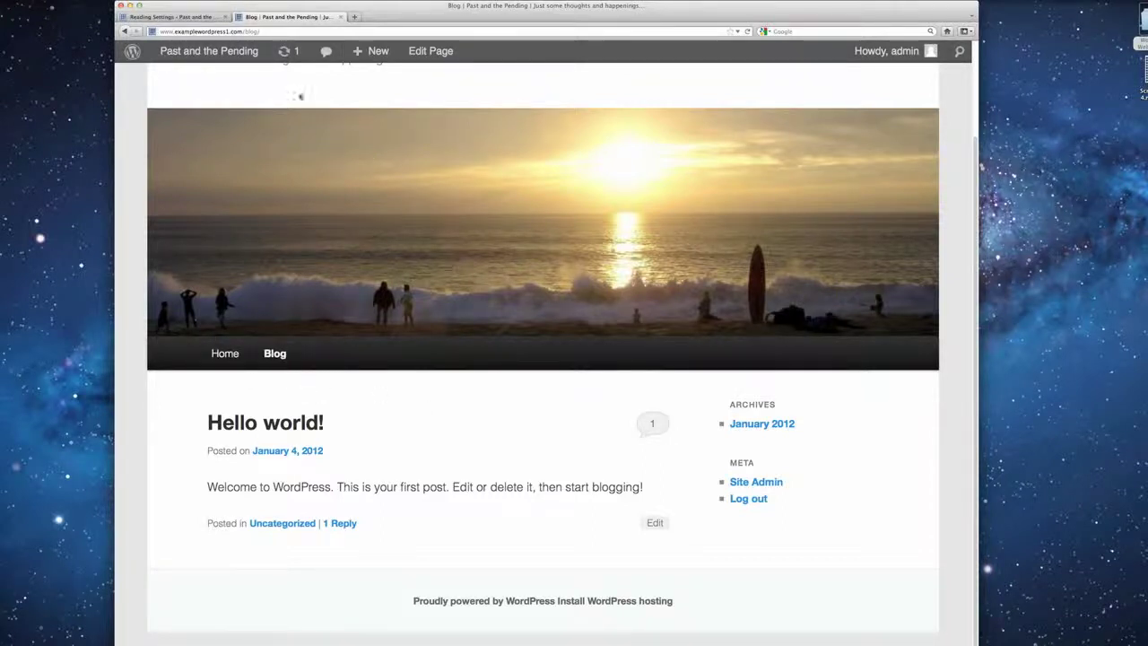
scroll(271, 95, up, 1)
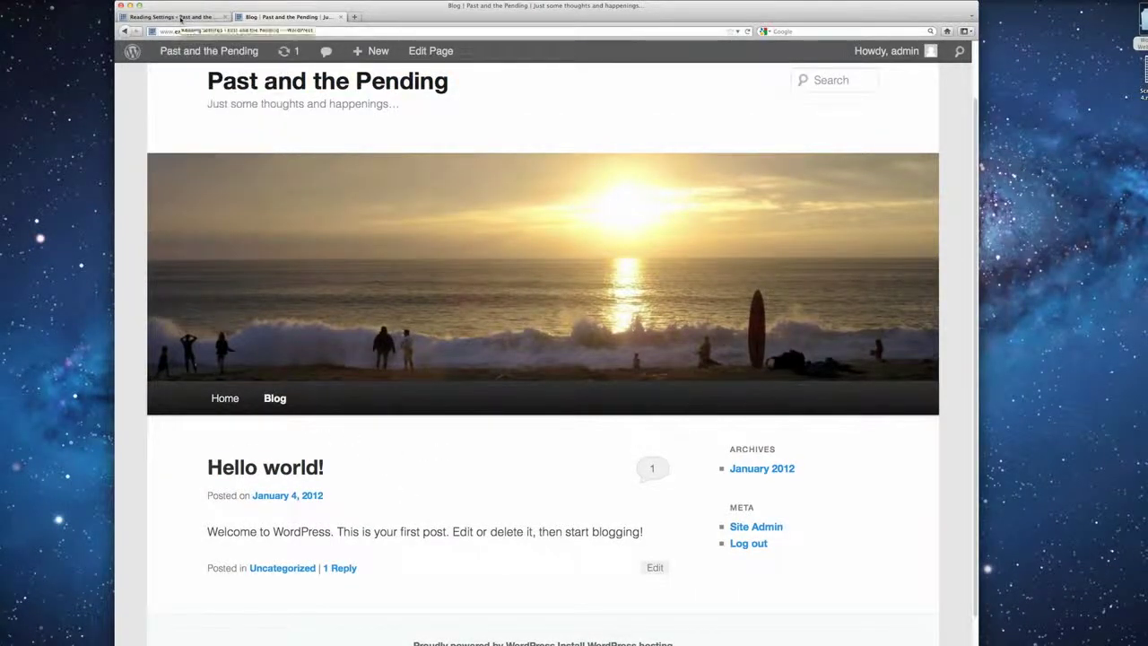
- Return to the site administration and move the "Hello world!" post to the trash
click(181, 18)
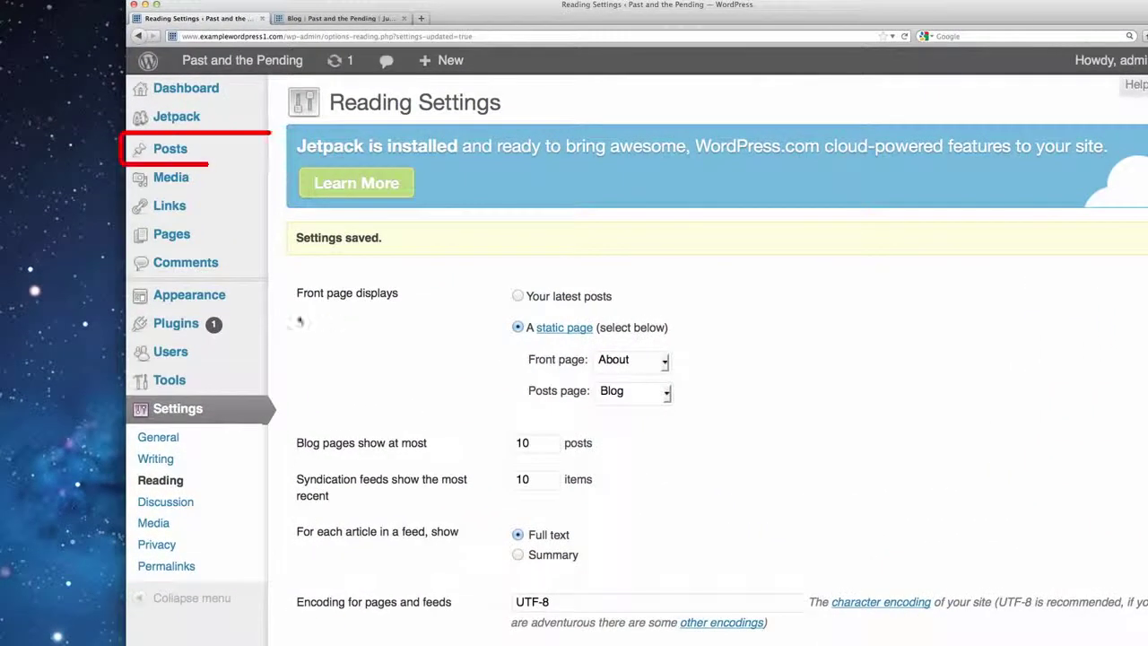
mouse_move(165, 132)
click(180, 150)
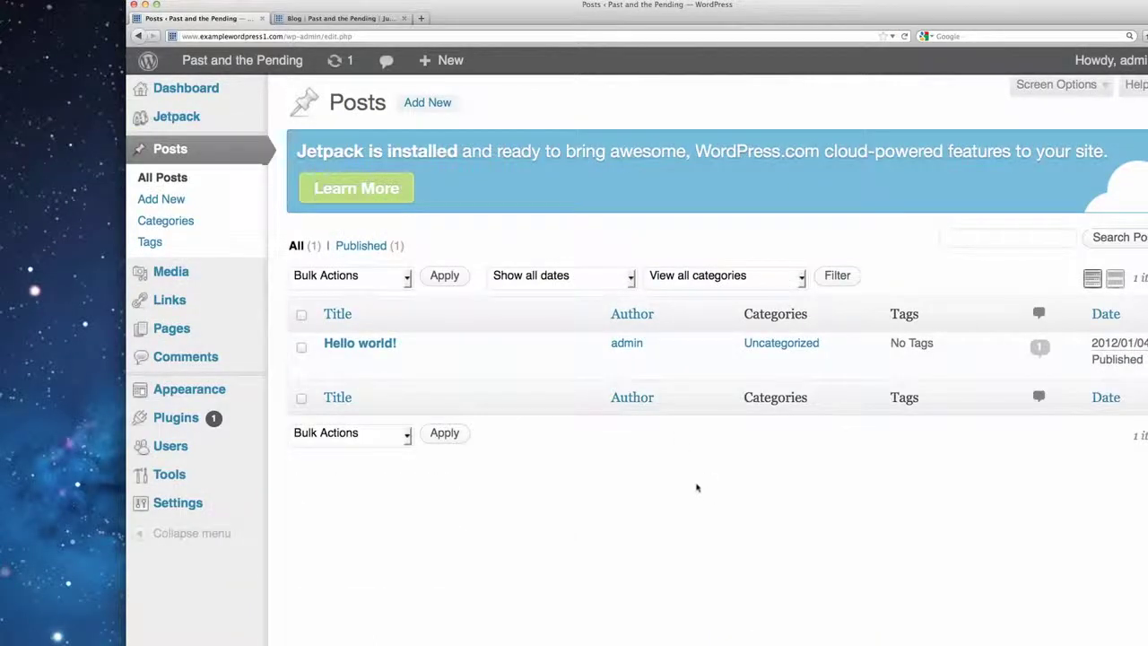
mouse_move(426, 356)
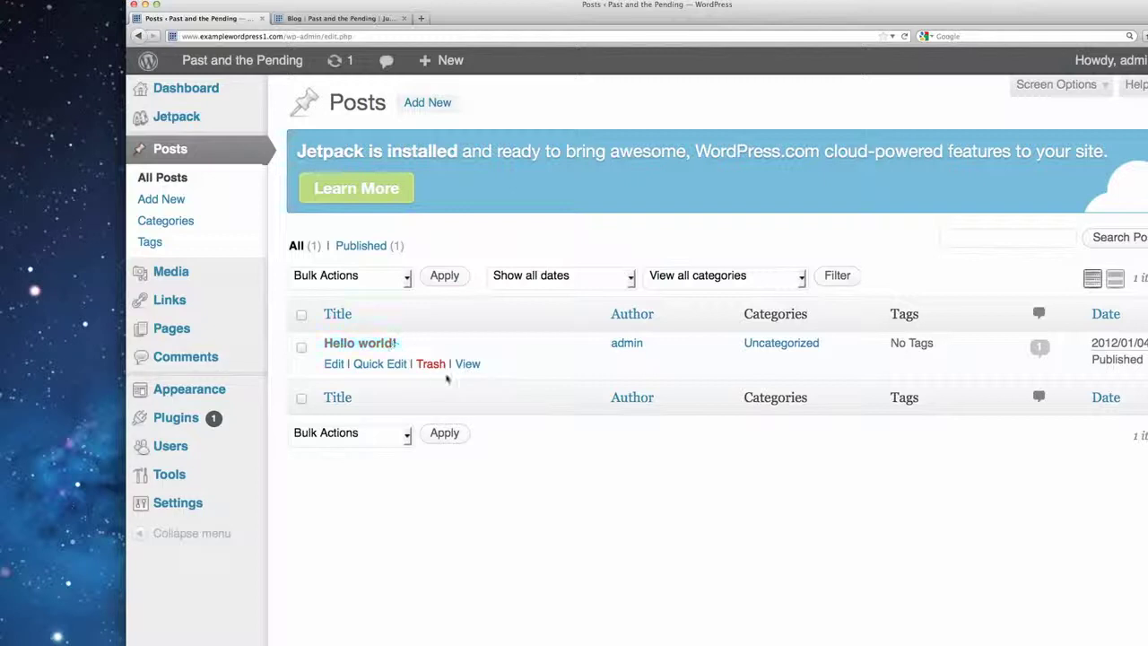
click(433, 365)
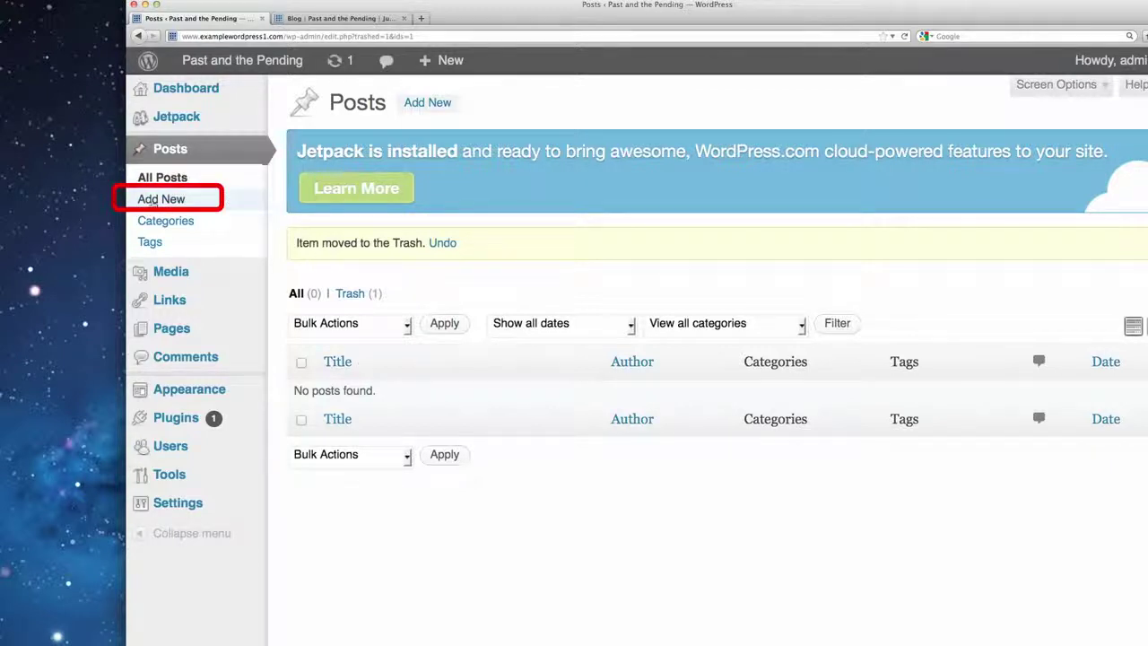
- Start a new post and fill its body with the 2010 movie review text copied from the Posts text document
click(157, 200)
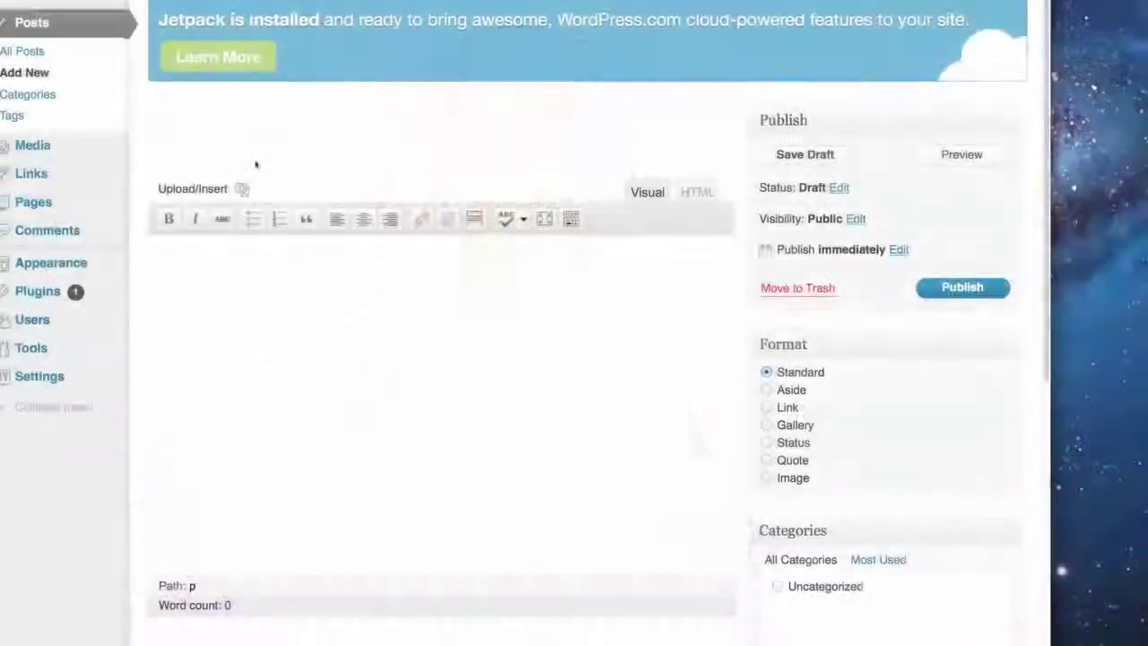
key(super+Tab)
key(super+Tab)
key(super+Tab)
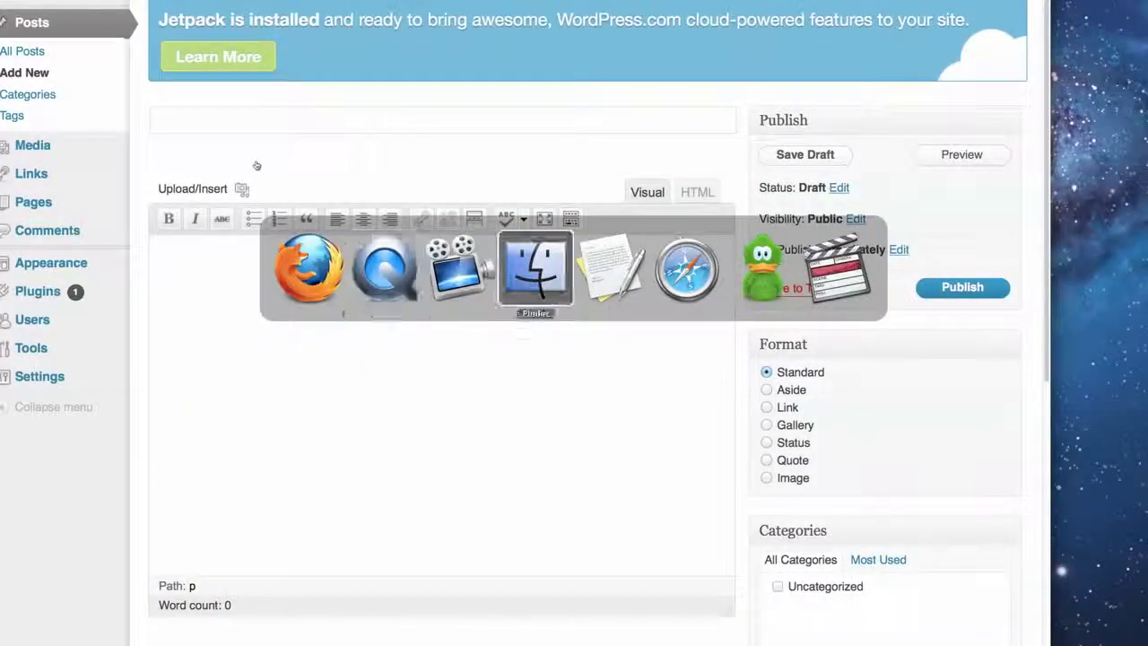
key(super+Tab)
click(432, 192)
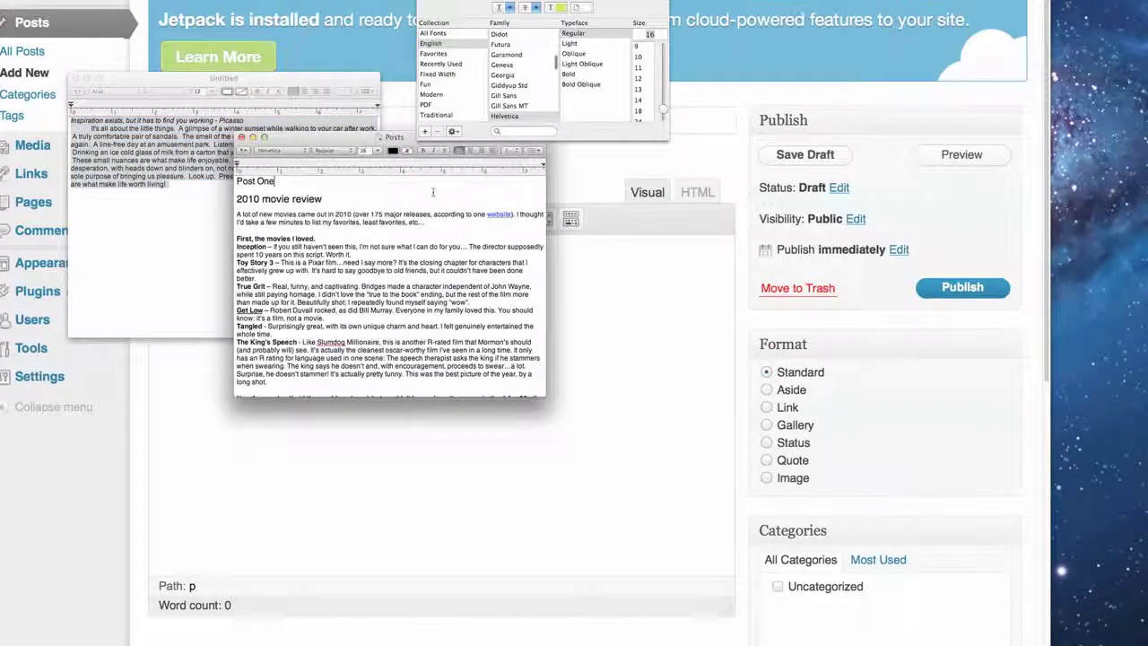
drag(239, 213, 396, 188)
click(625, 368)
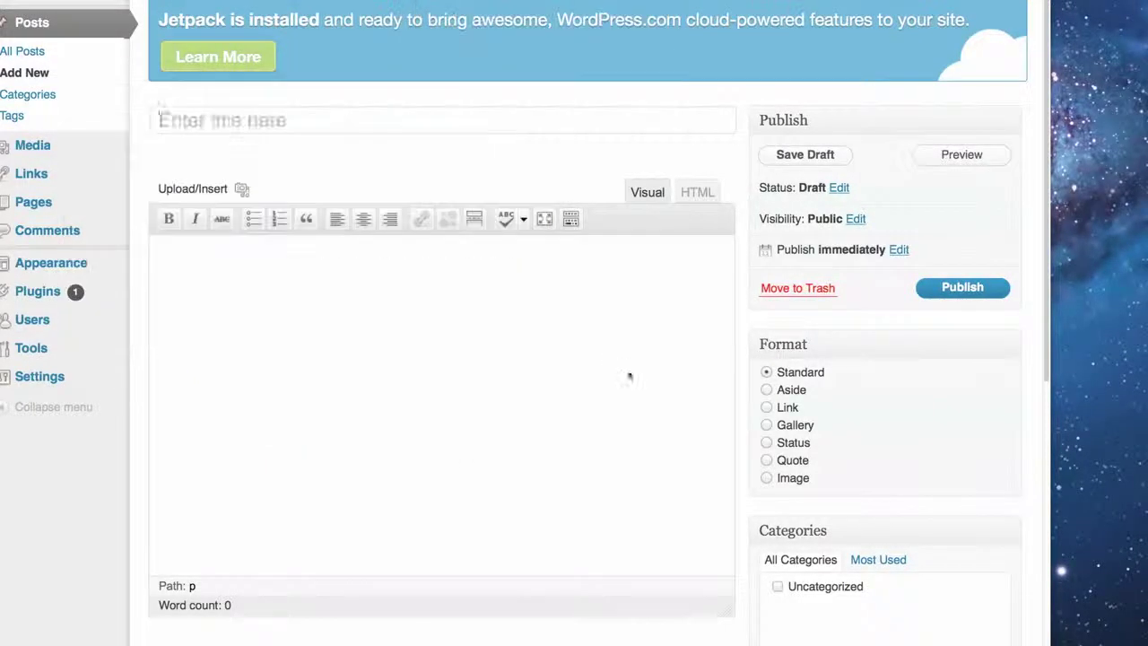
click(376, 337)
key(super+v)
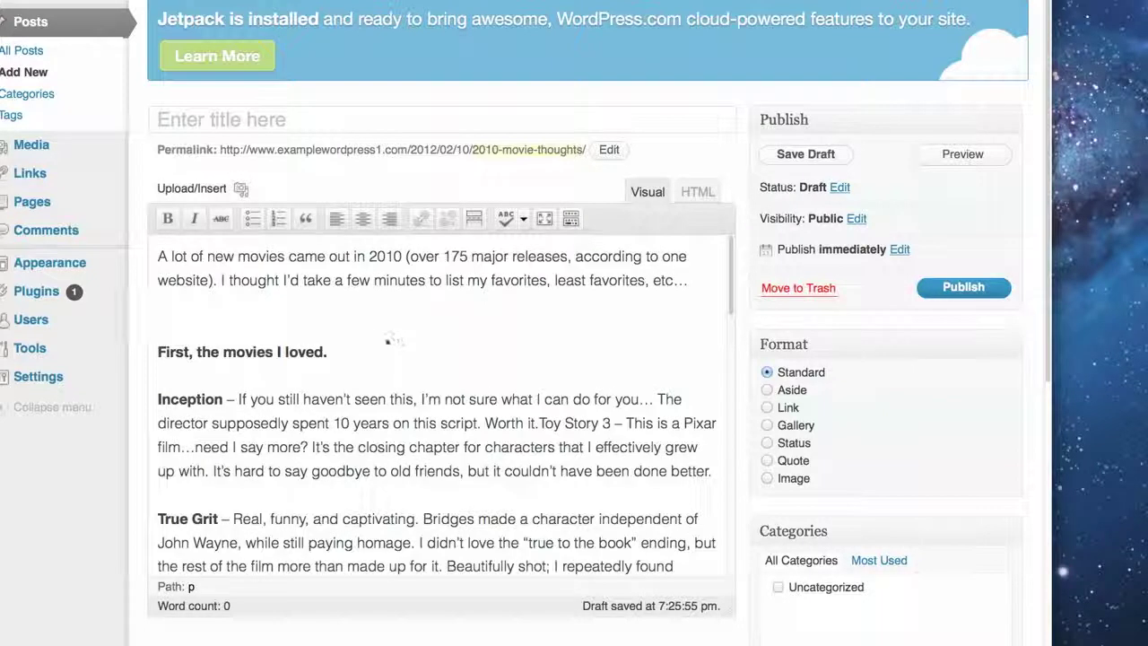
- Title the post "2010 movie thoughts"
click(236, 119)
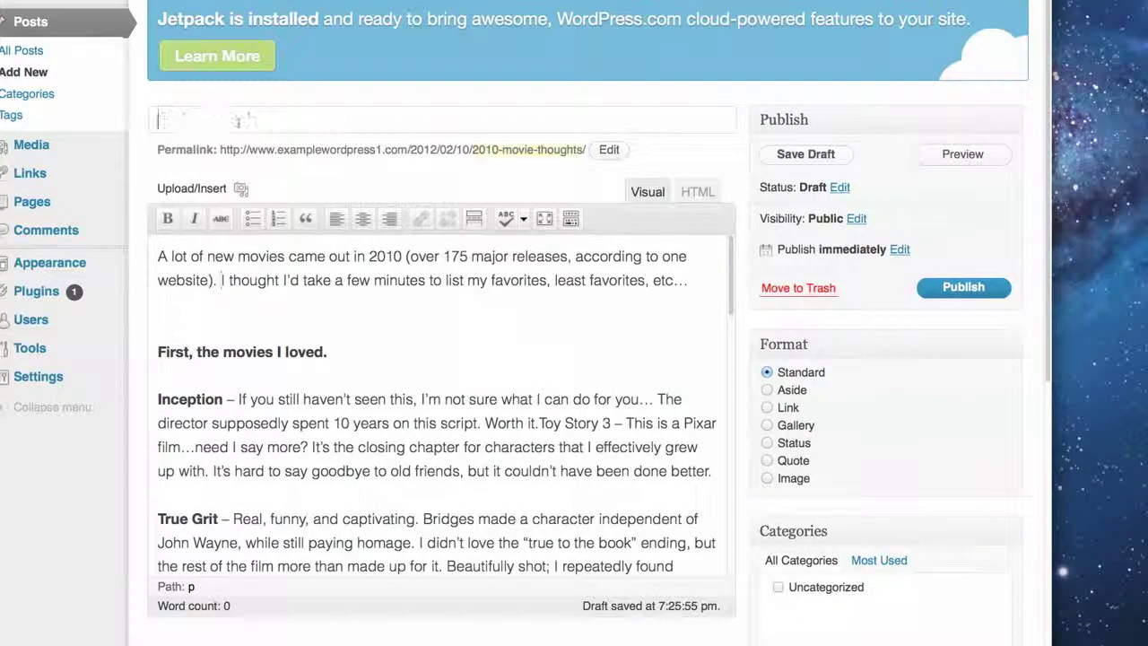
text(2010)
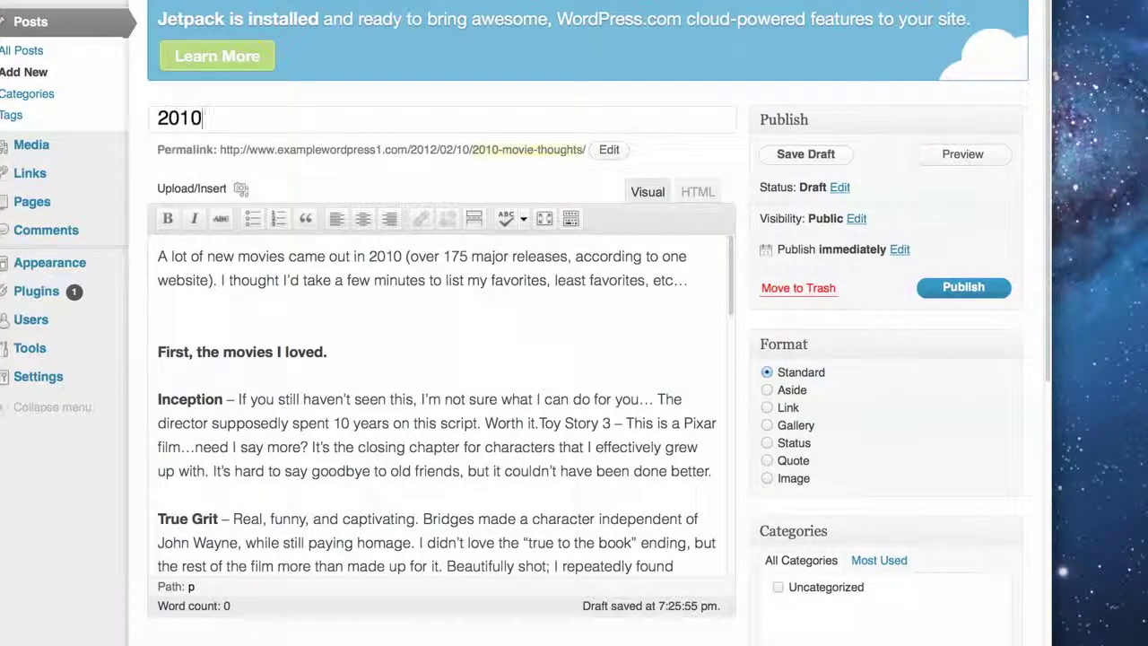
text( movie thoughts)
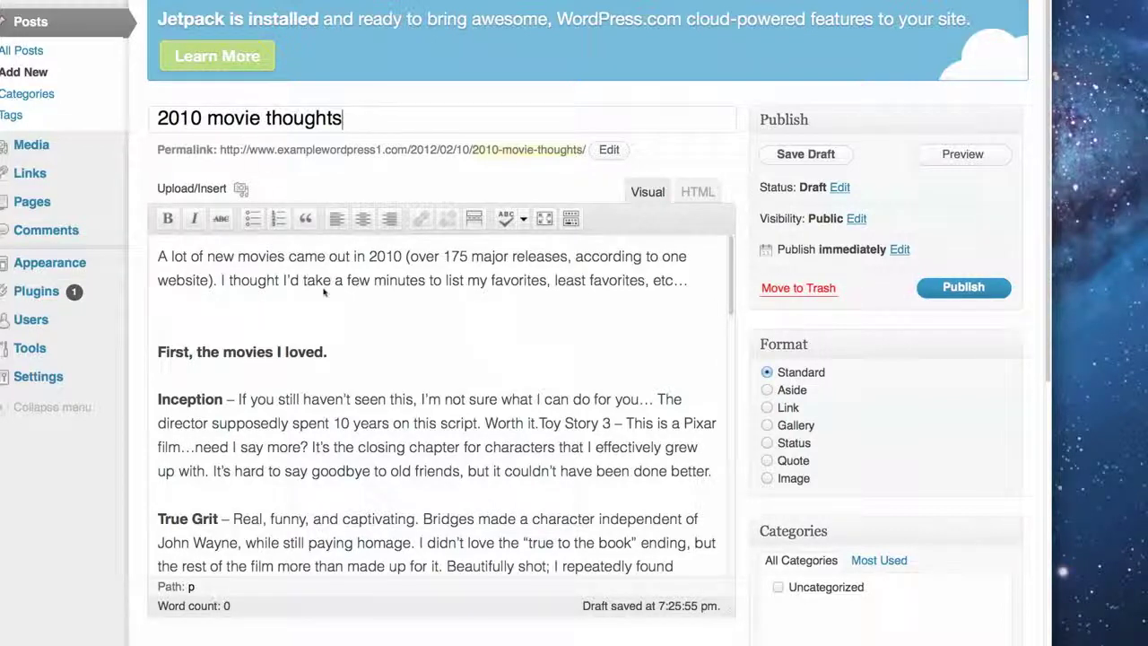
- Add blank space in the post body above the line "First, the movies I loved."
scroll(377, 316, down, 10)
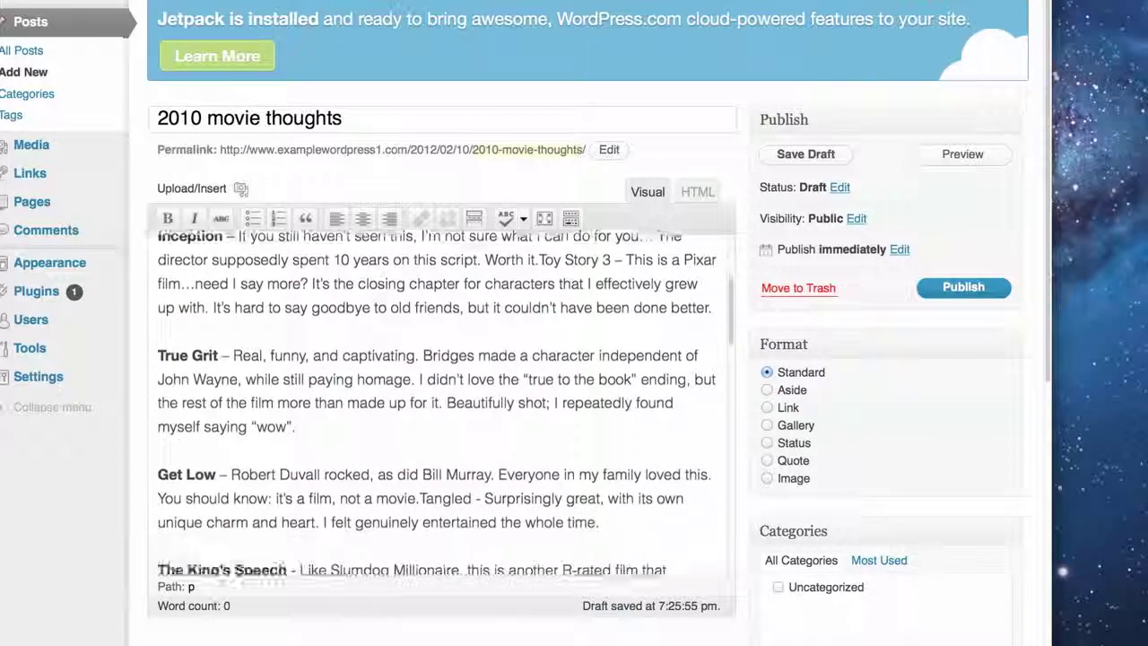
scroll(377, 316, up, 10)
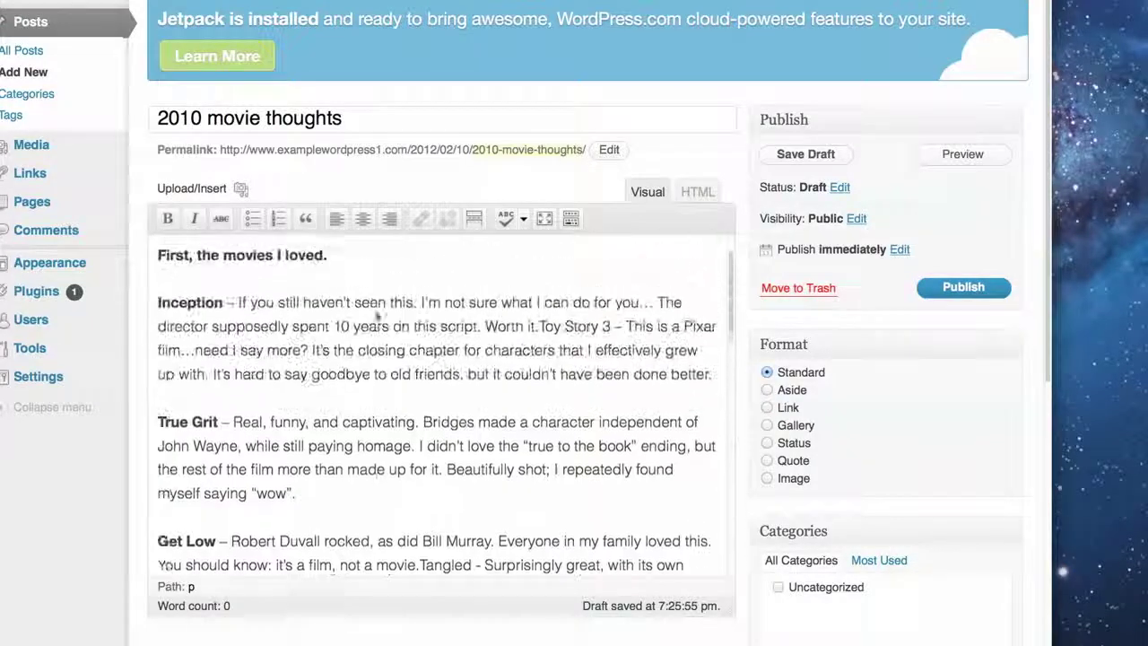
click(237, 310)
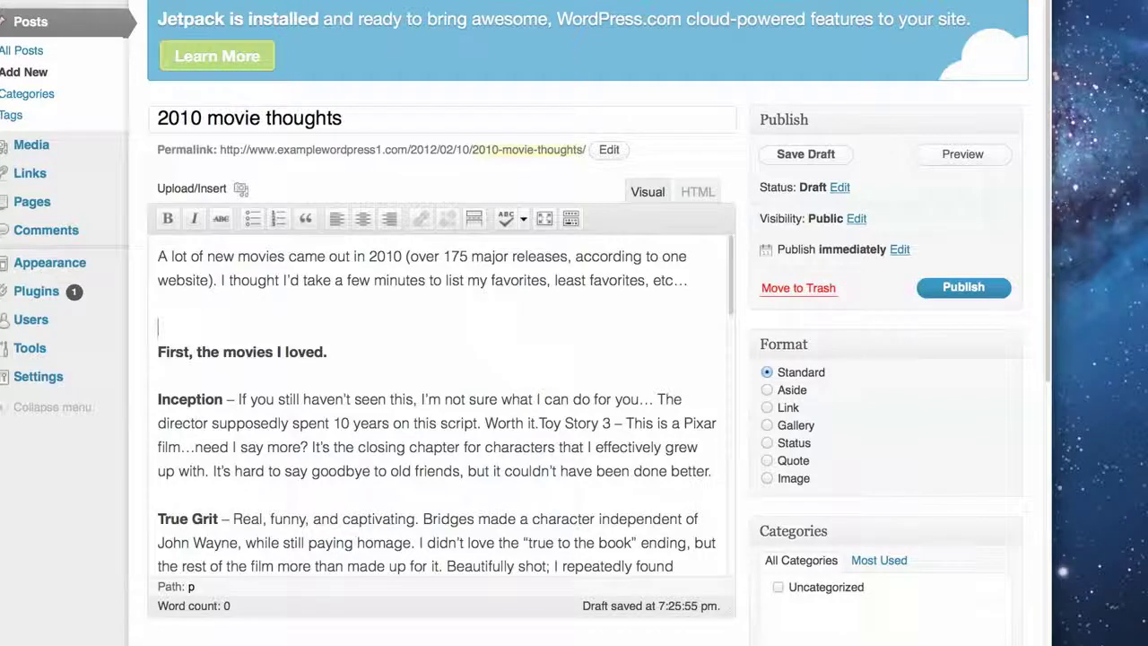
key(Return)
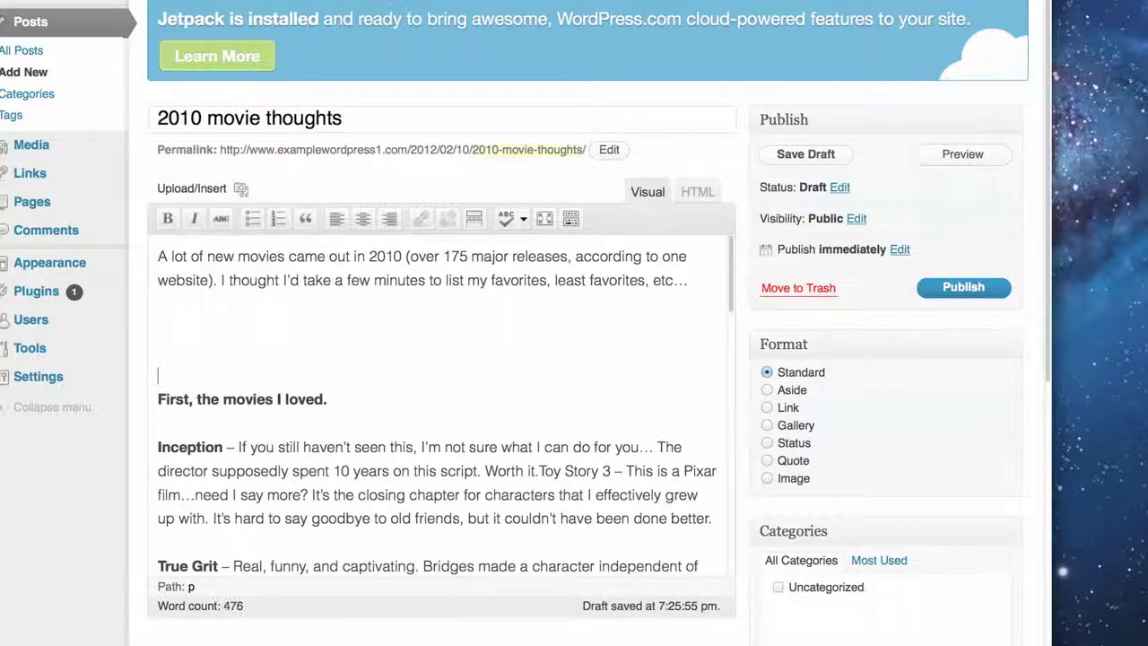
- Upload the Movie Posters.jpg image from the Wordpress Website Example Files folder to the post's media
click(203, 190)
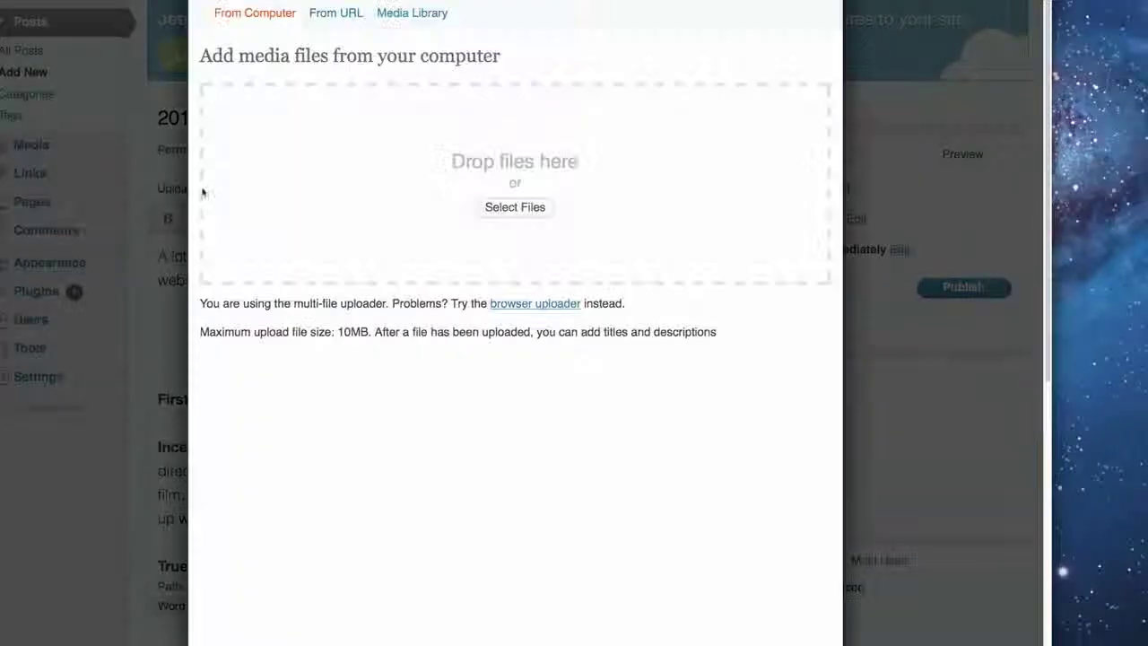
click(508, 208)
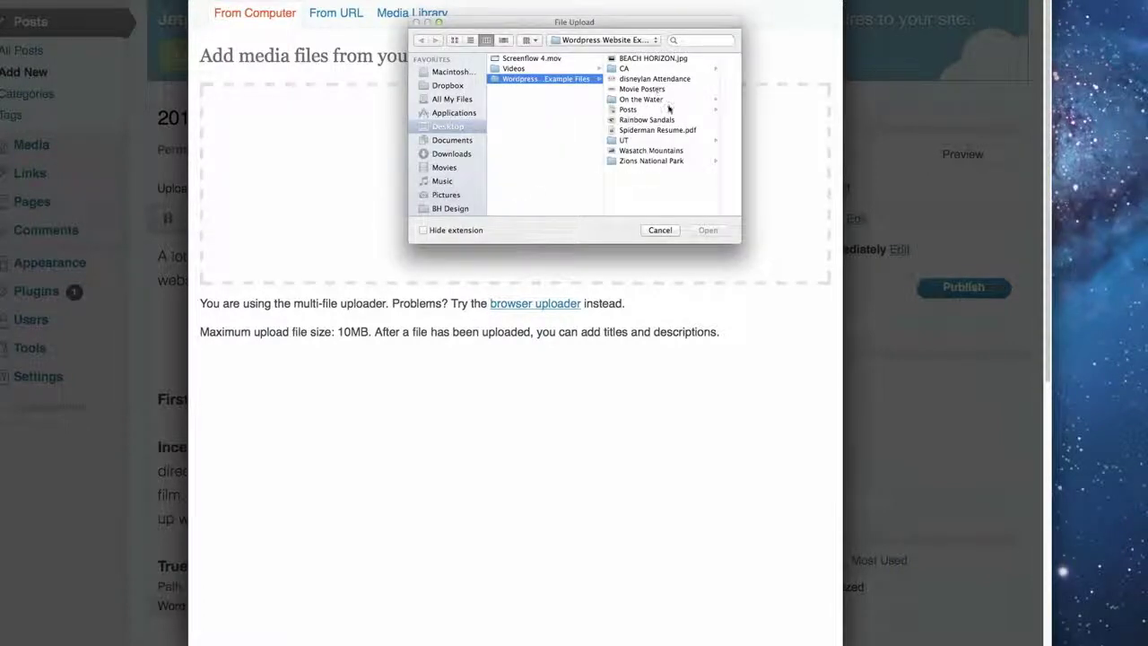
click(648, 90)
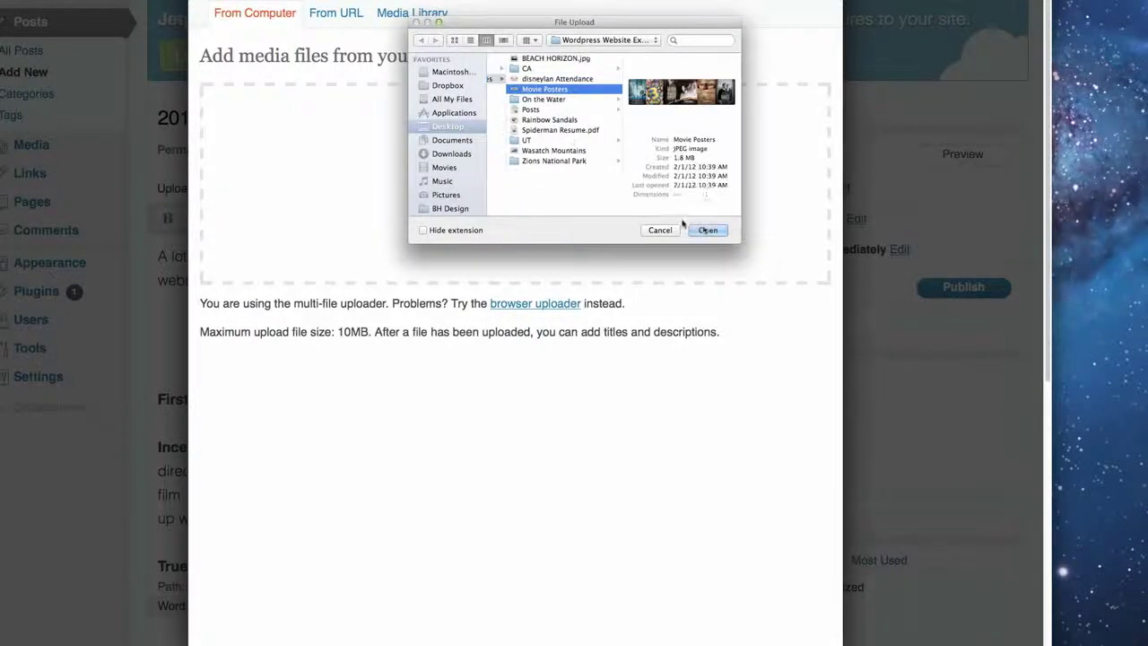
click(708, 229)
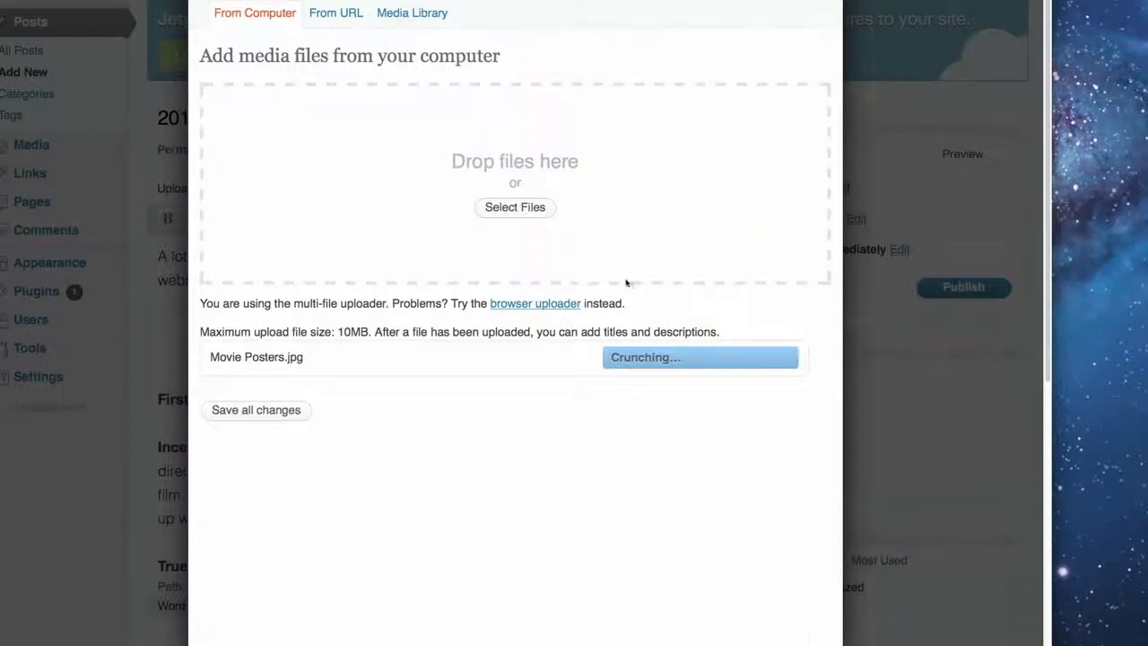
- Insert the uploaded Movie Posters image into the post at Large size (584 × 139)
scroll(607, 338, down, 5)
scroll(607, 338, down, 2)
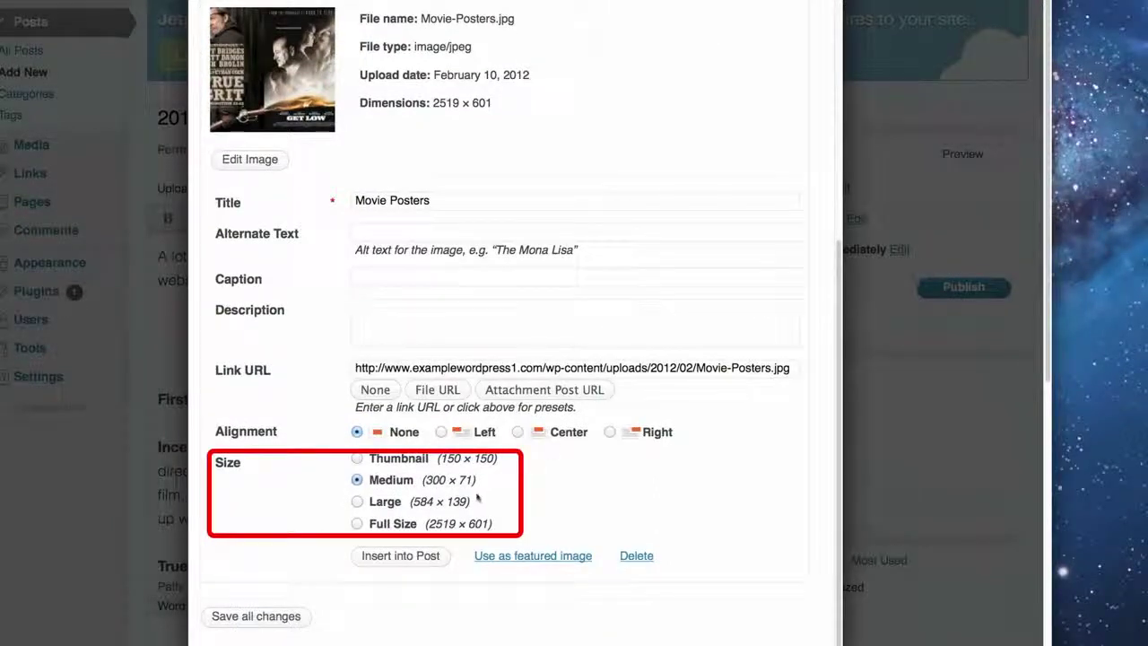
click(357, 502)
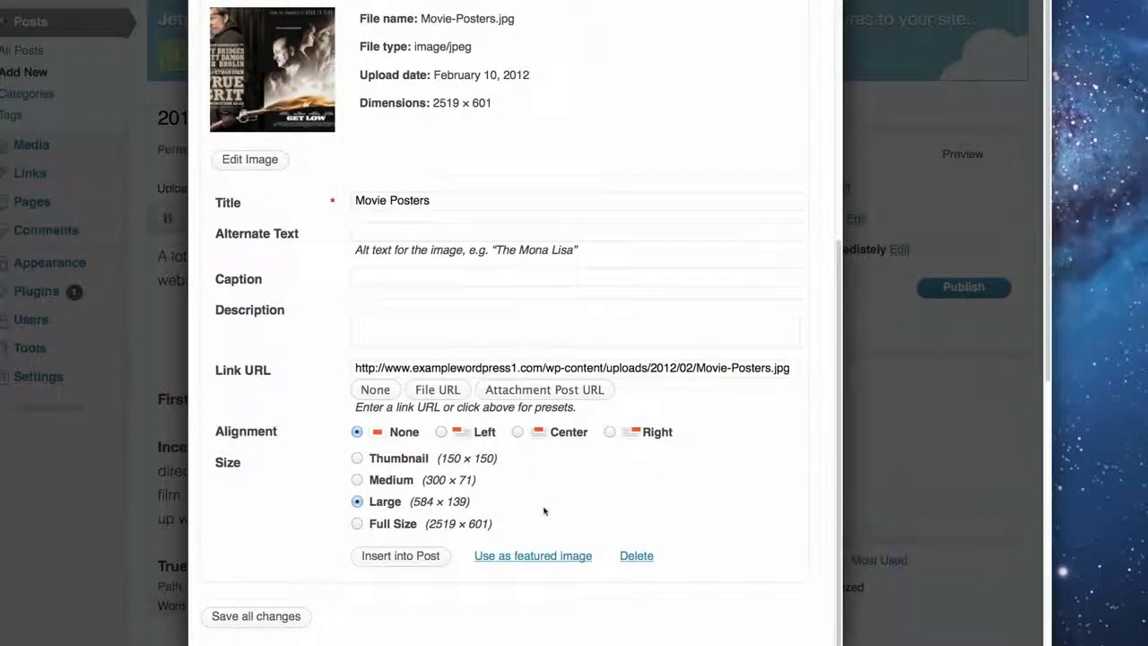
click(408, 557)
- Check the inserted image's placement in the post body and publish the "2010 movie thoughts" post
scroll(427, 517, down, 5)
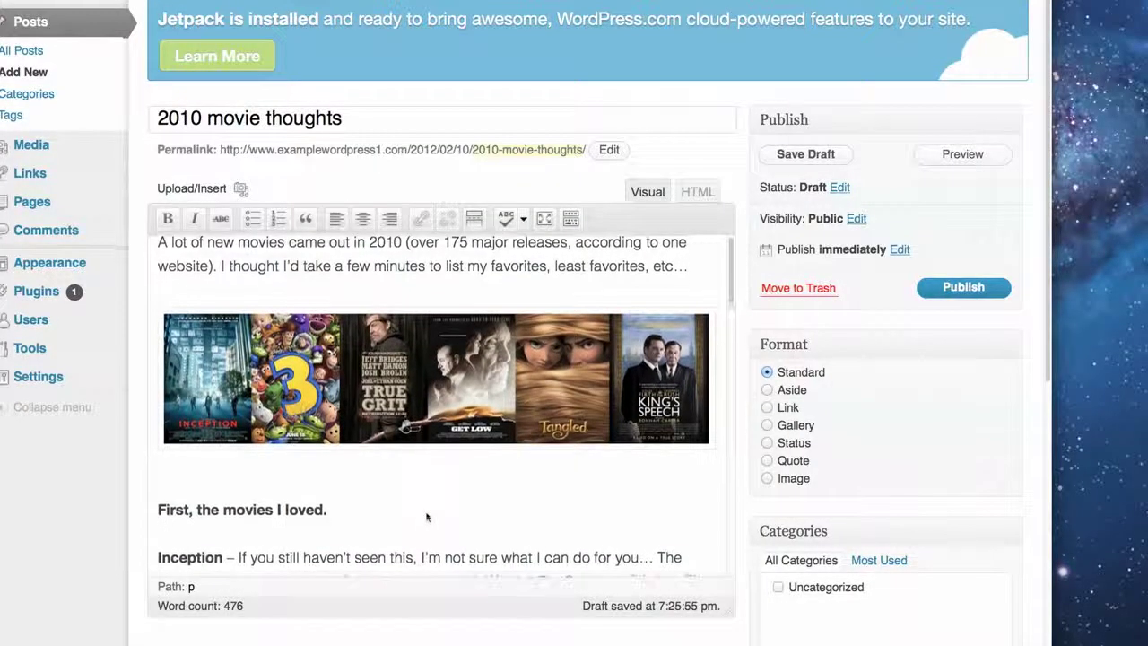
scroll(425, 519, up, 5)
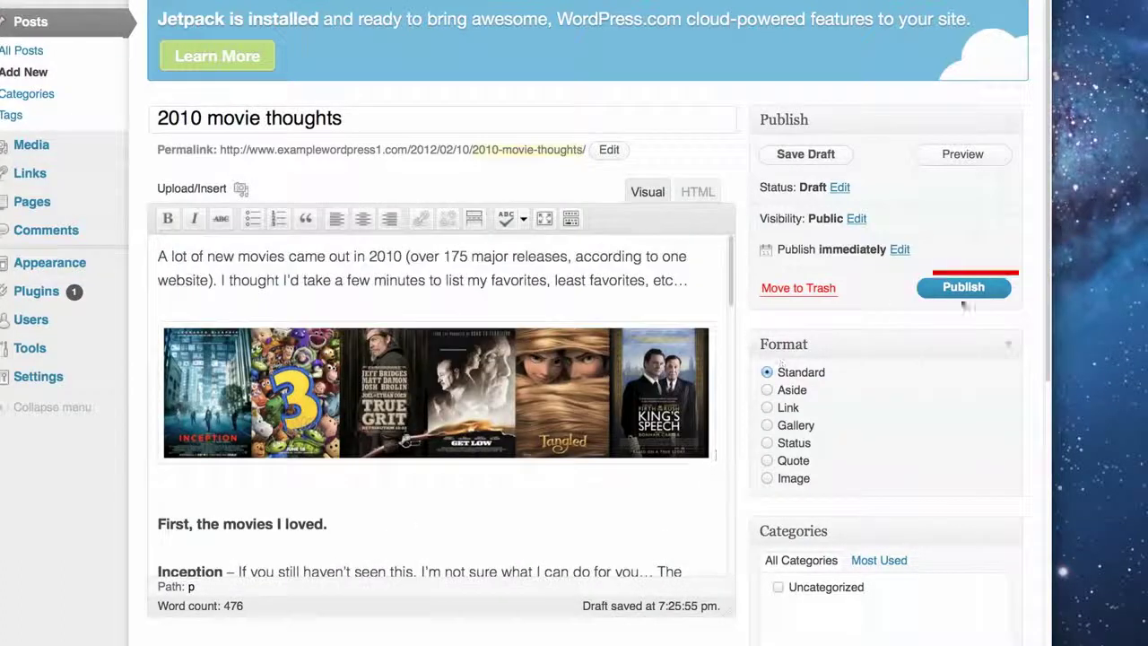
click(978, 292)
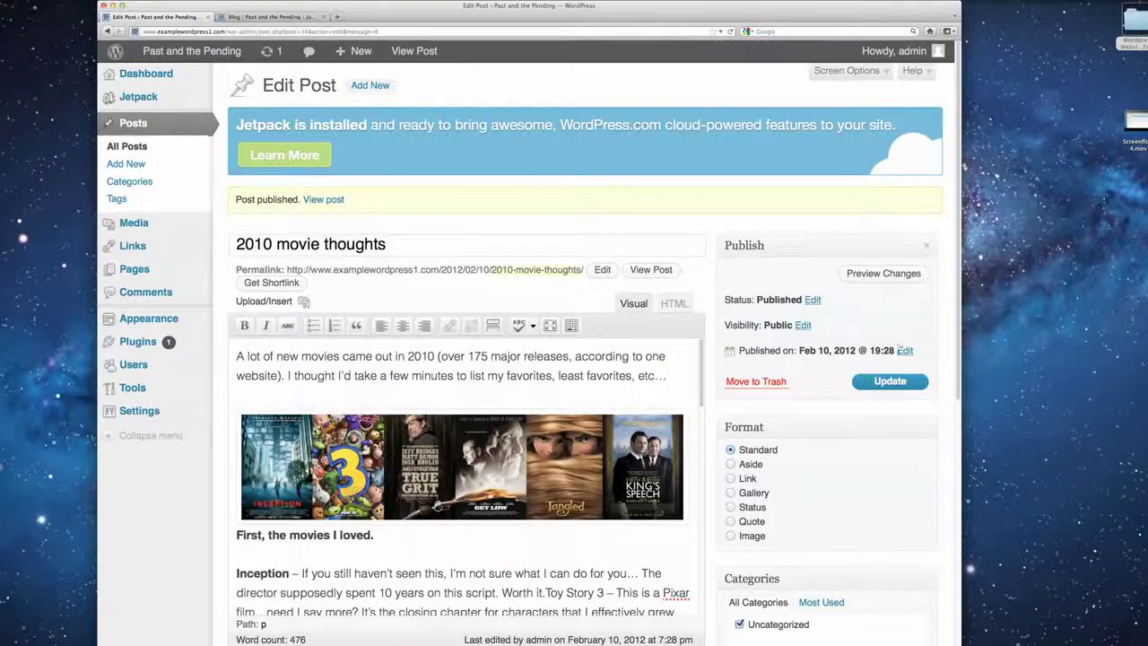
- View the refreshed Blog page on the live site and look over the published "2010 movie thoughts" post
click(274, 17)
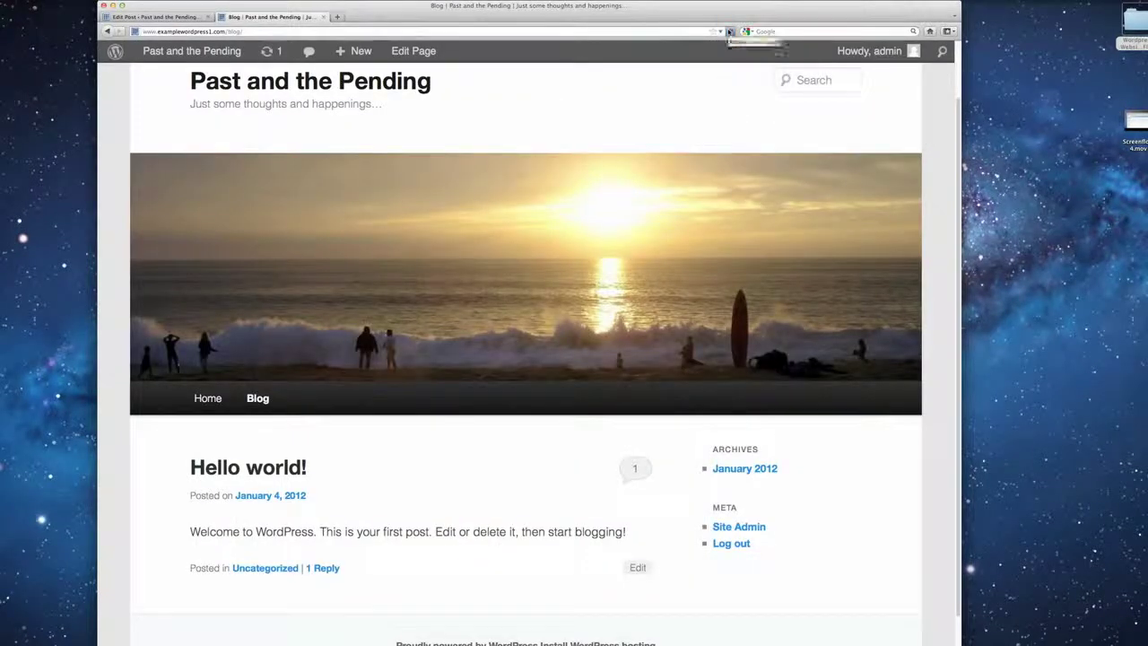
scroll(538, 370, down, 3)
scroll(537, 369, down, 4)
scroll(537, 370, down, 3)
scroll(537, 370, up, 6)
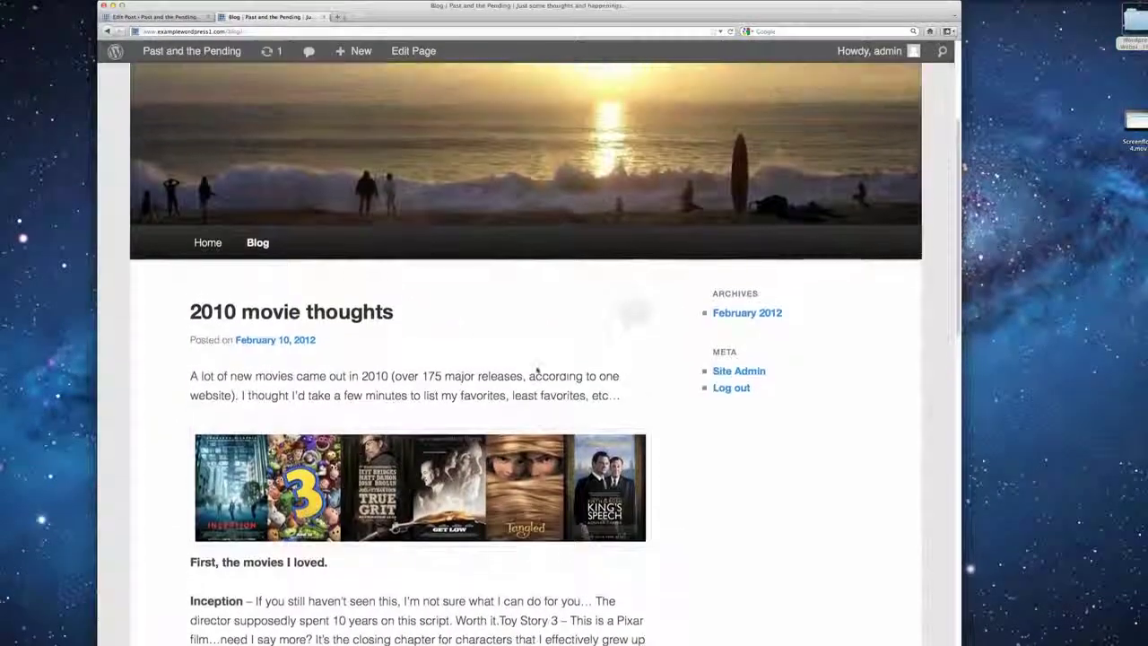
- Copy the two paragraphs under "Sweet baby james" in the Post Three section of the Posts text document
click(157, 16)
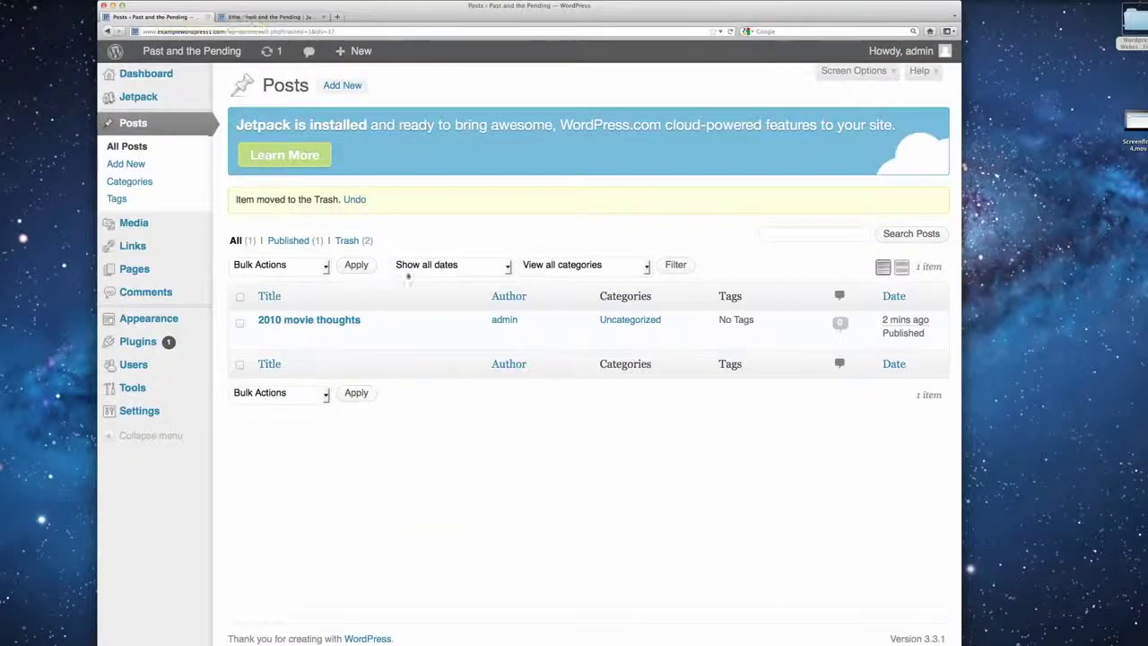
key(super+Tab)
key(super+Tab)
scroll(420, 345, down, 1)
drag(314, 382, 291, 317)
key(super+c)
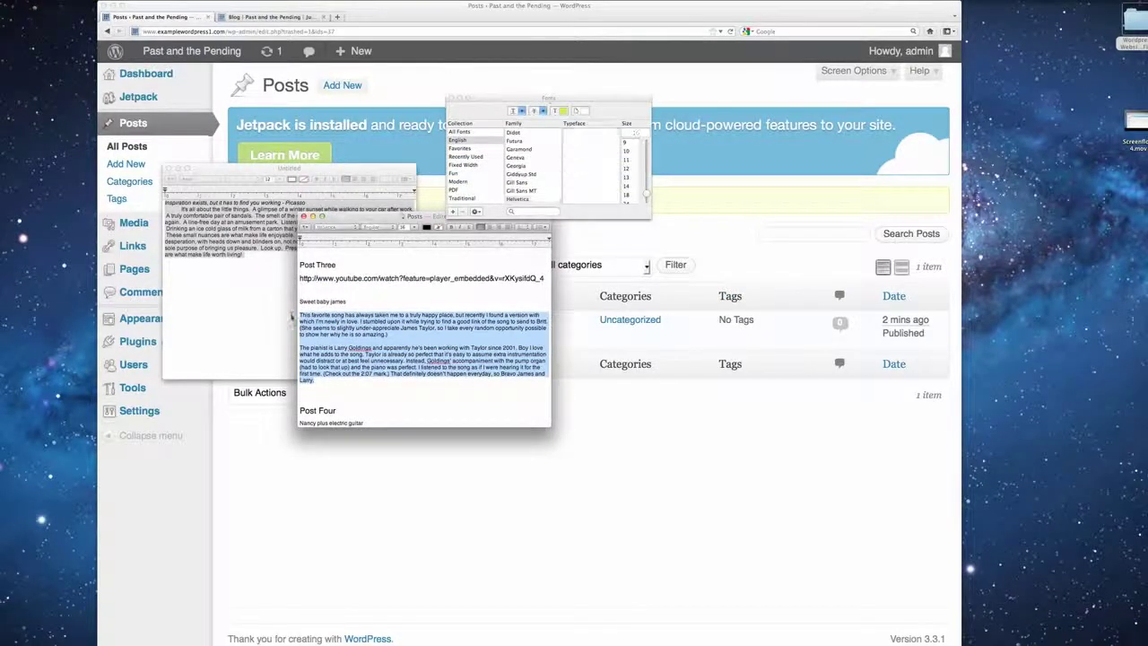
- Start a new post titled "Sweet baby james" and paste the copied paragraphs into its body
key(super+Tab)
click(126, 165)
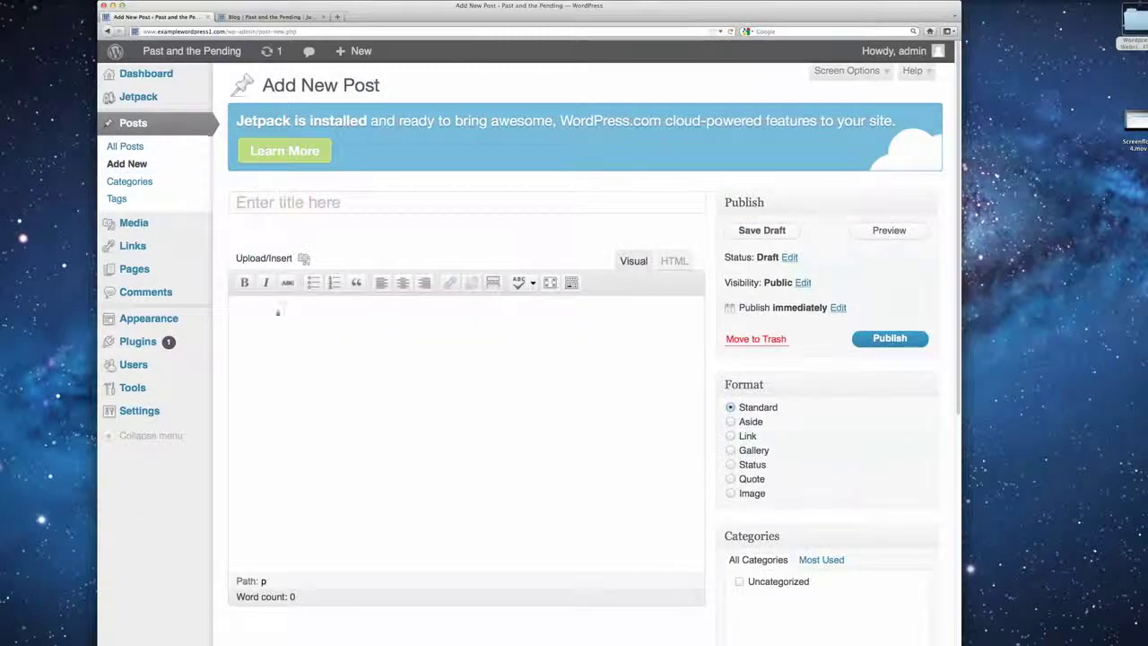
text(Swe)
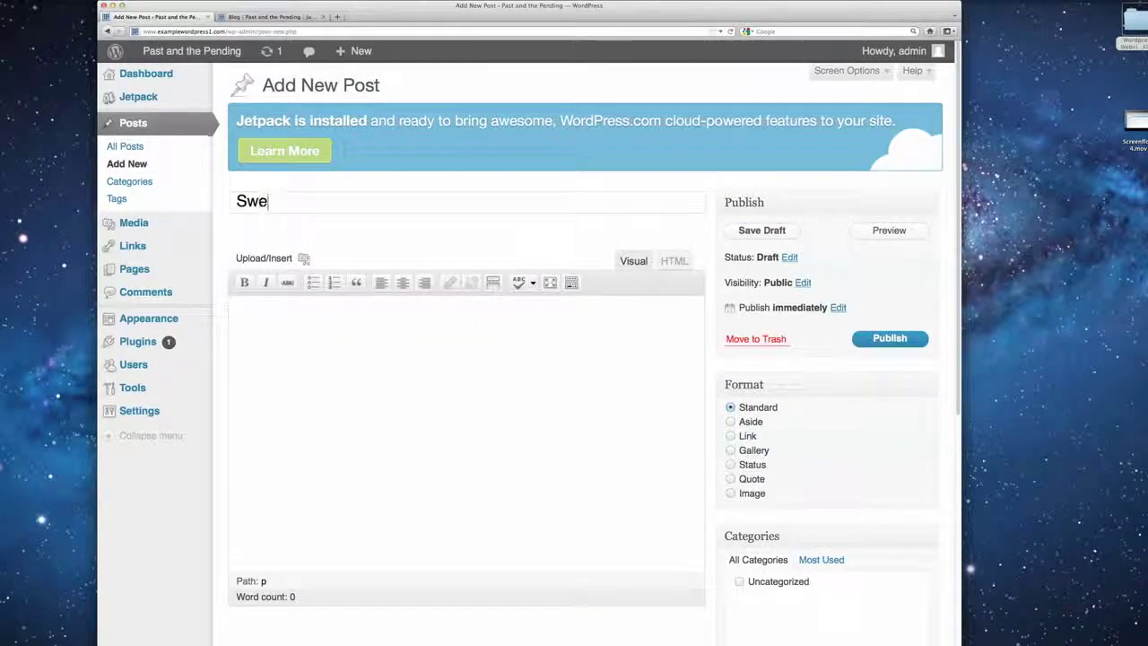
text(et baby james)
key(Tab)
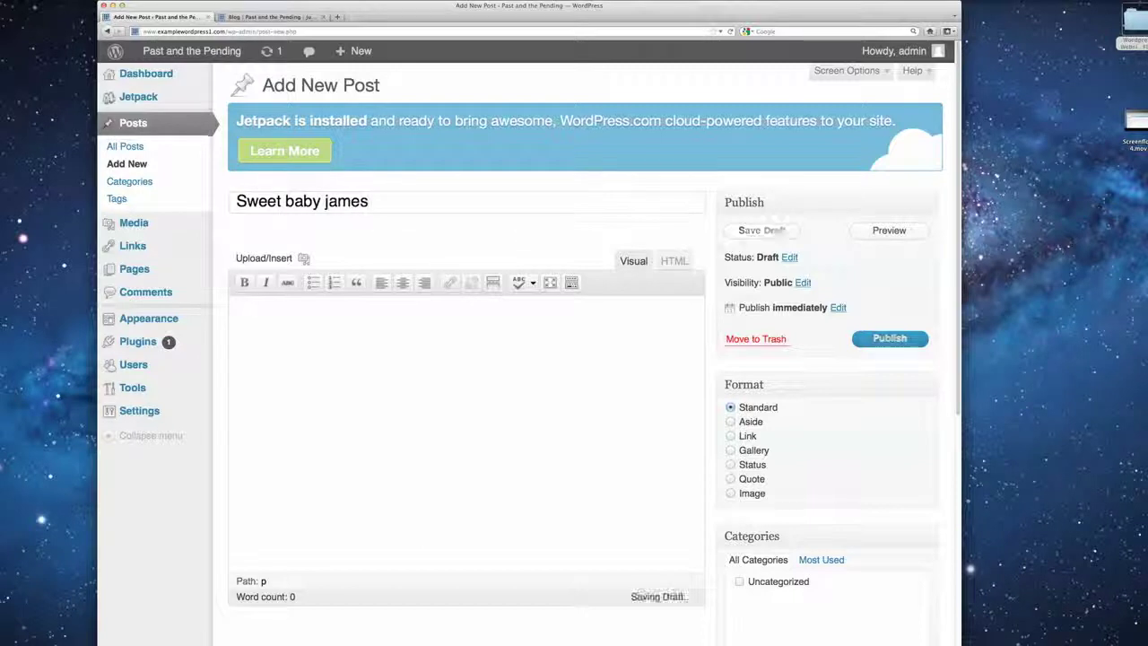
key(super+v)
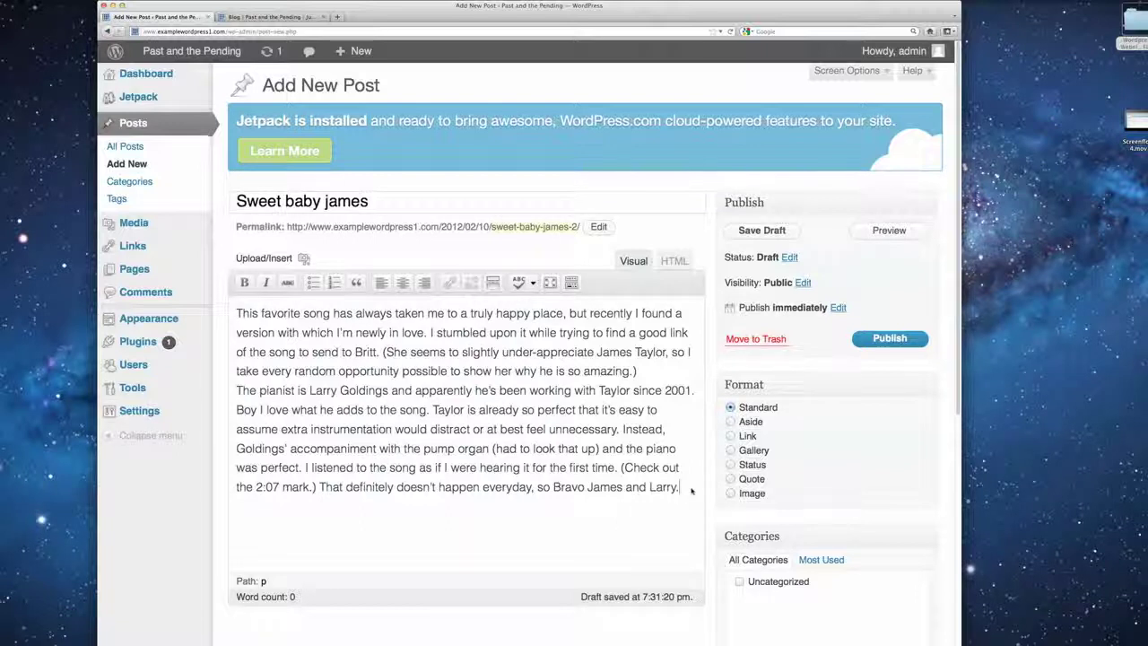
- Copy the Post Three YouTube URL from the Posts document onto its own line below the post's text and publish the post
key(Return)
key(super+Tab)
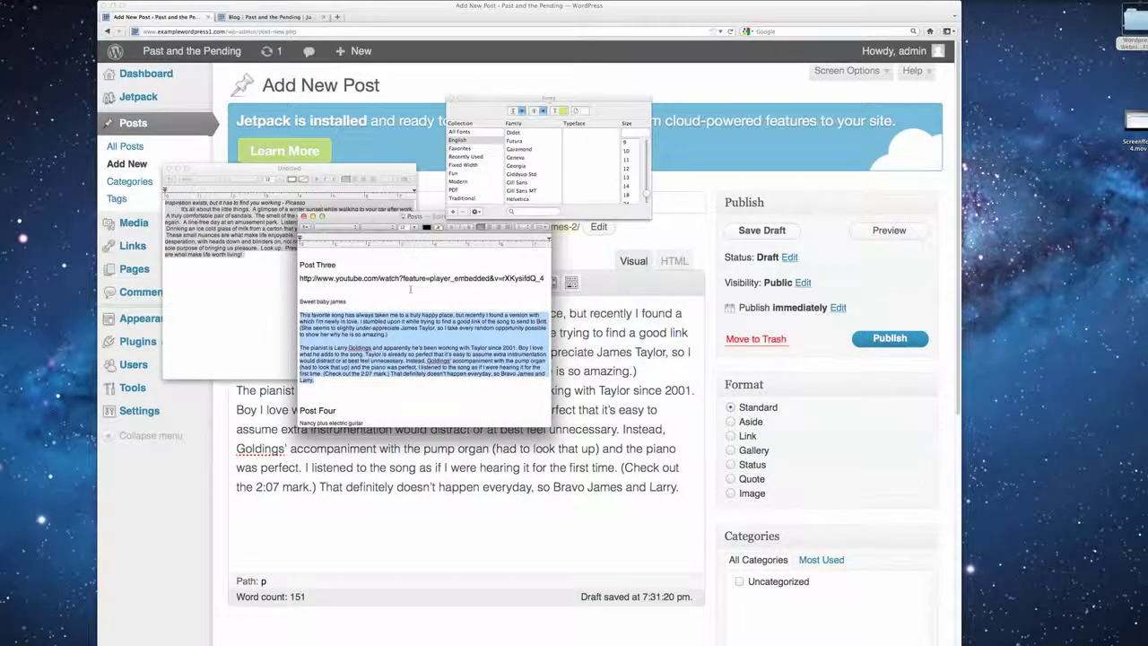
click(410, 289)
drag(300, 279, 616, 286)
key(super+c)
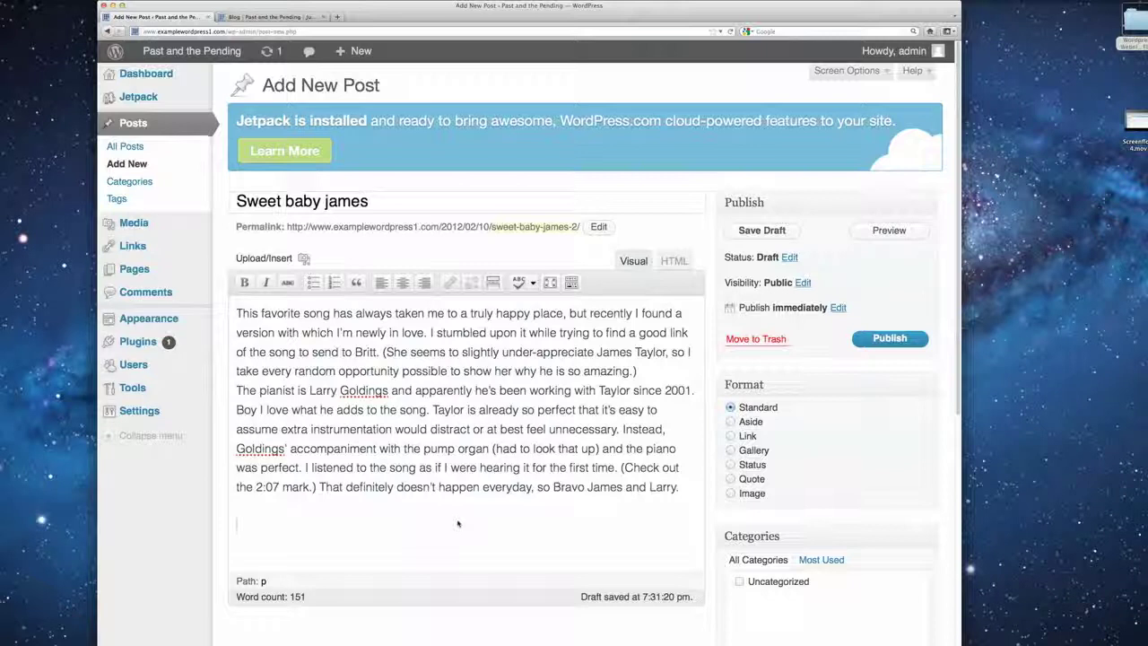
click(458, 524)
key(super+v)
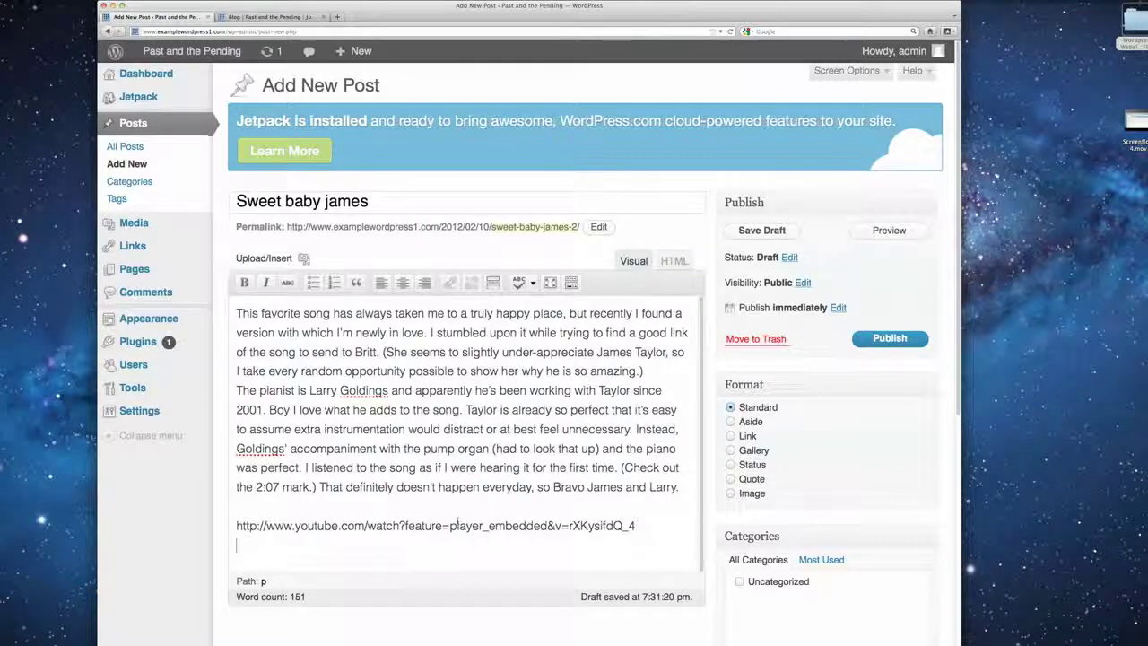
click(891, 340)
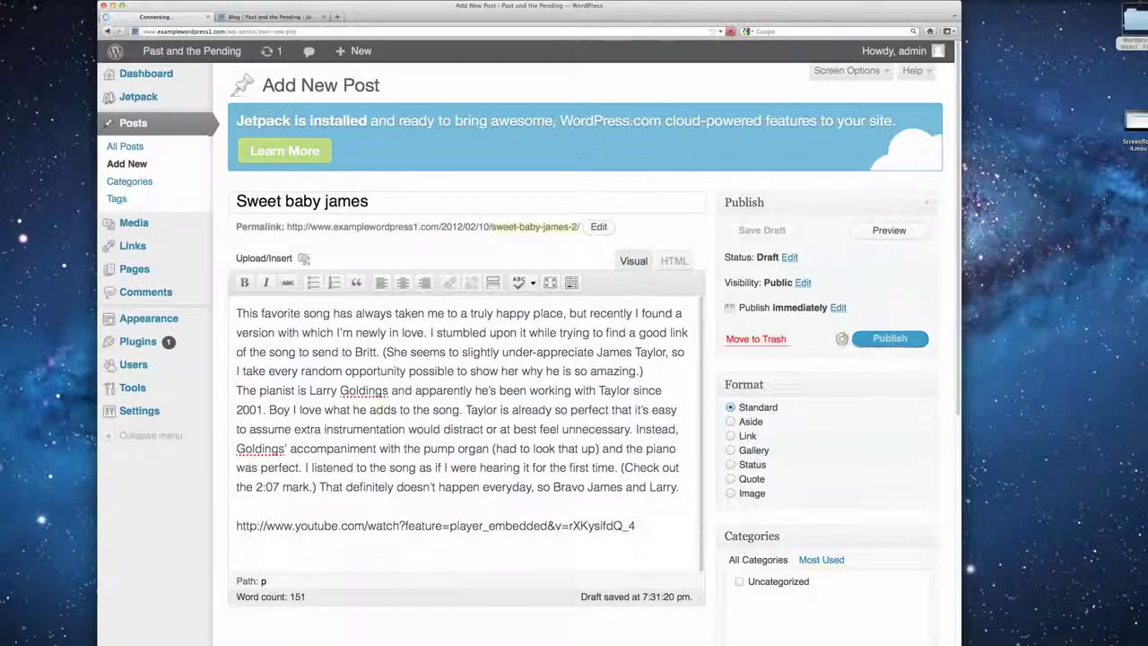
- Reload the live Blog page, play and pause the embedded video in the "Sweet baby james" post, and look over the sidebar
click(261, 17)
click(731, 31)
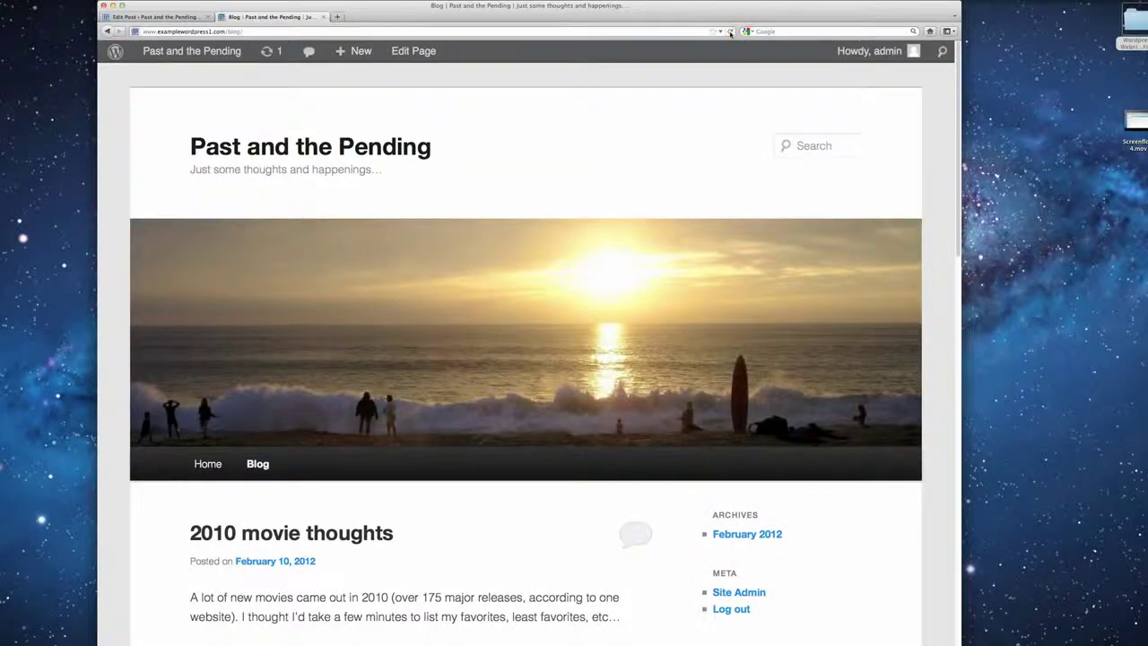
scroll(540, 419, down, 10)
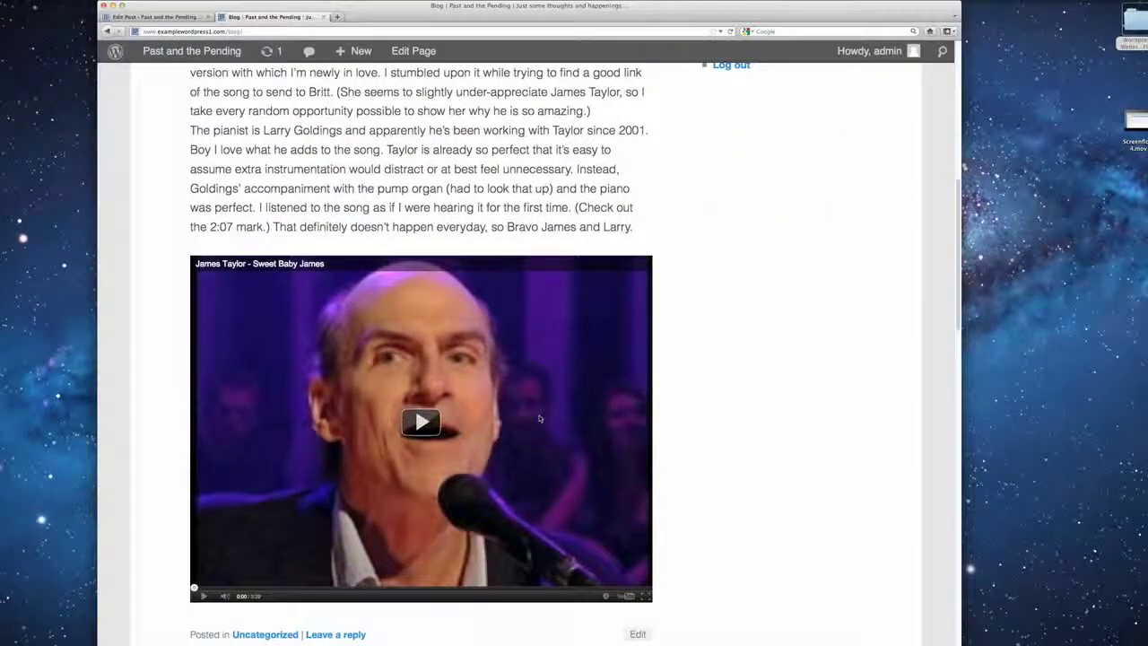
scroll(540, 419, down, 2)
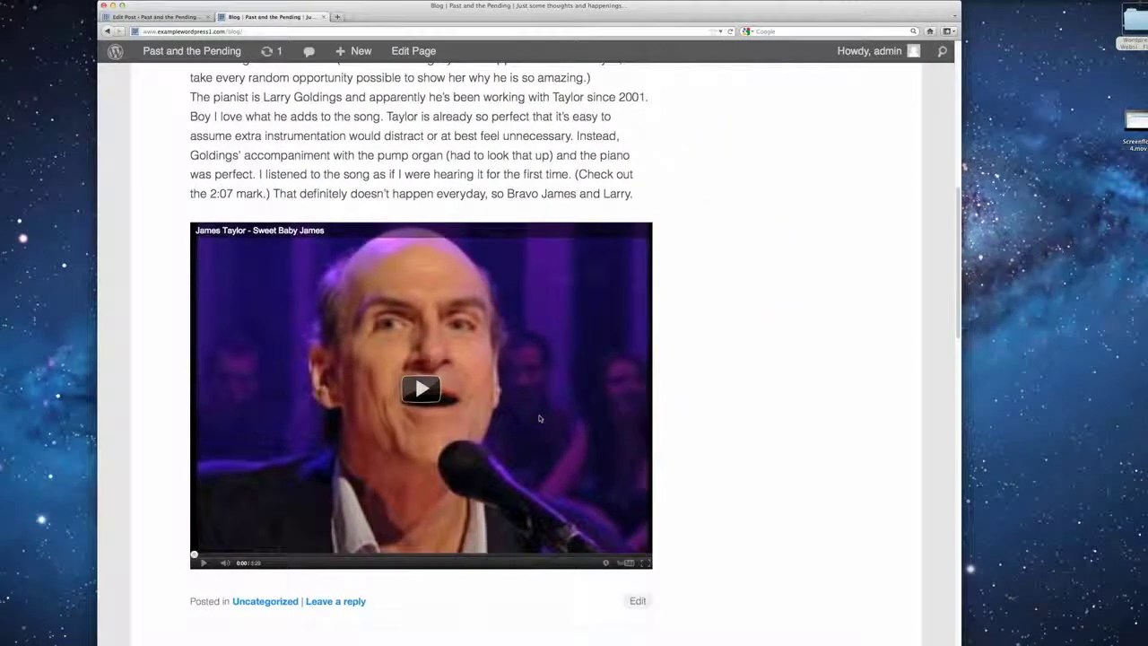
click(412, 390)
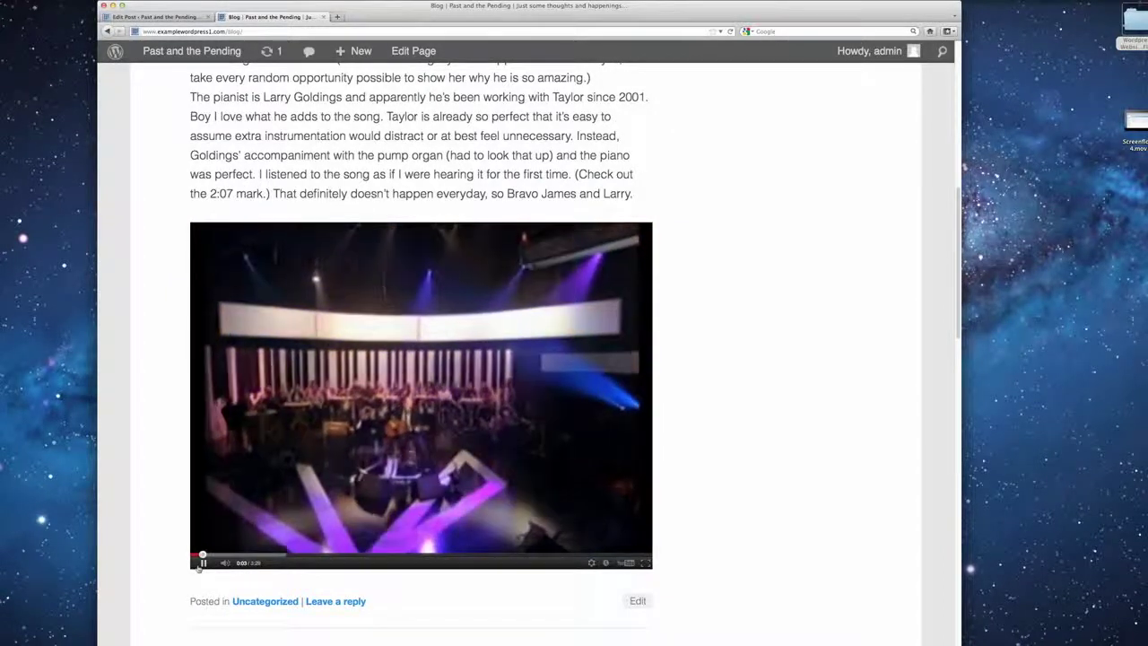
click(199, 566)
scroll(530, 346, up, 1)
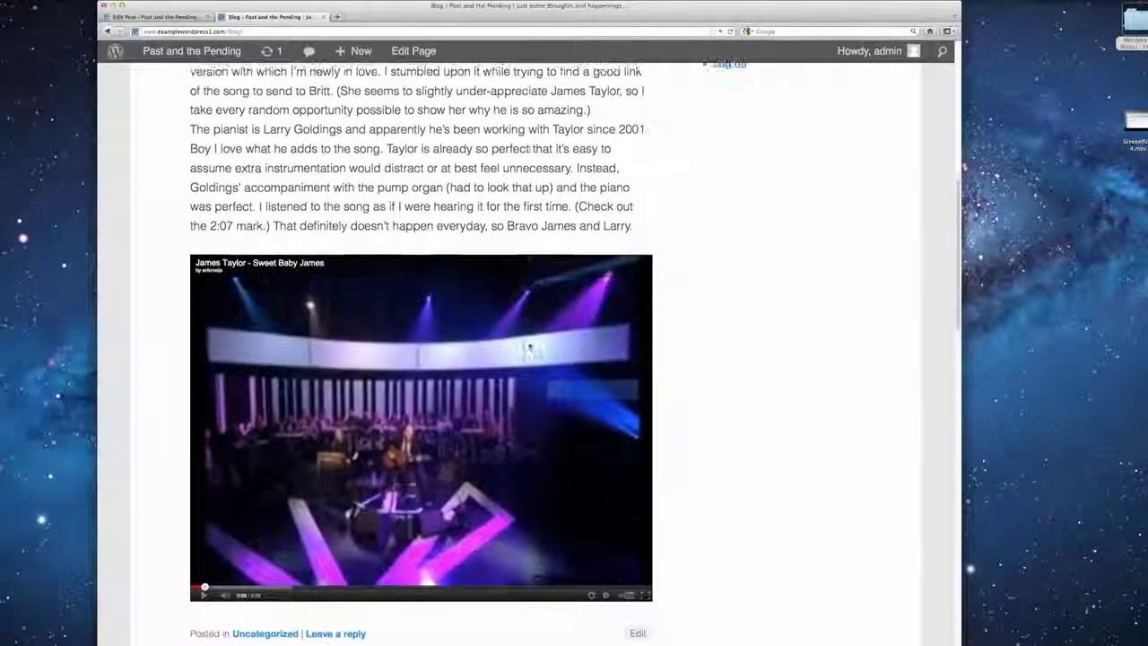
scroll(530, 346, up, 5)
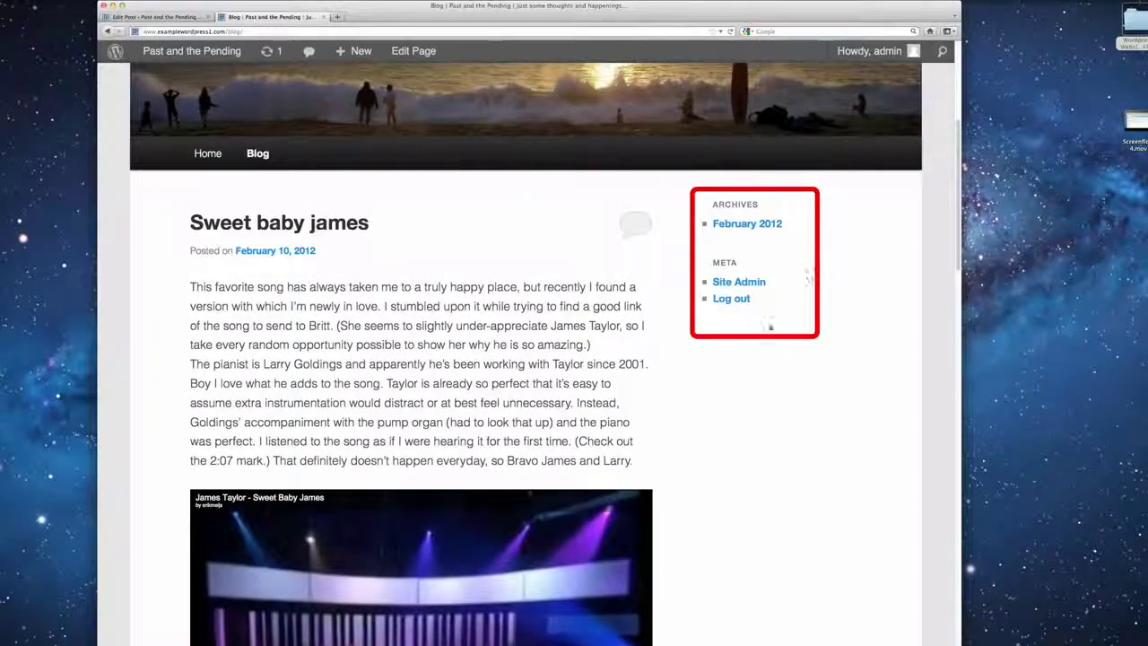
scroll(758, 325, up, 2)
scroll(756, 328, up, 3)
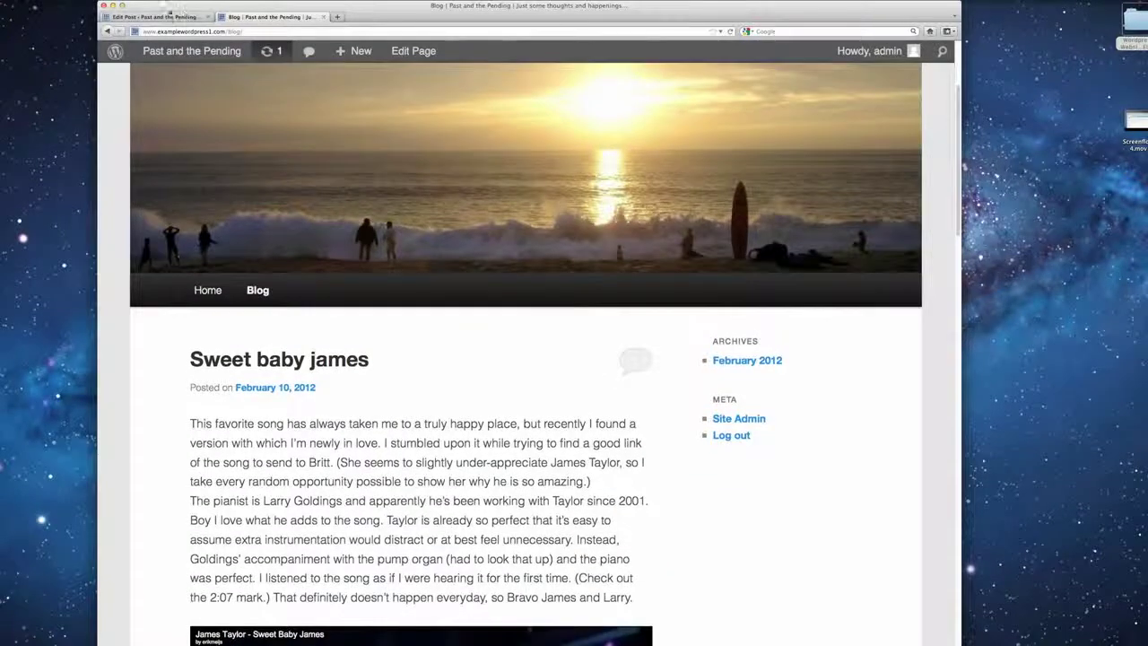
- Add the Recent Posts and Links widgets to the Main Sidebar in the site's widget settings, and save the Links widget
click(162, 16)
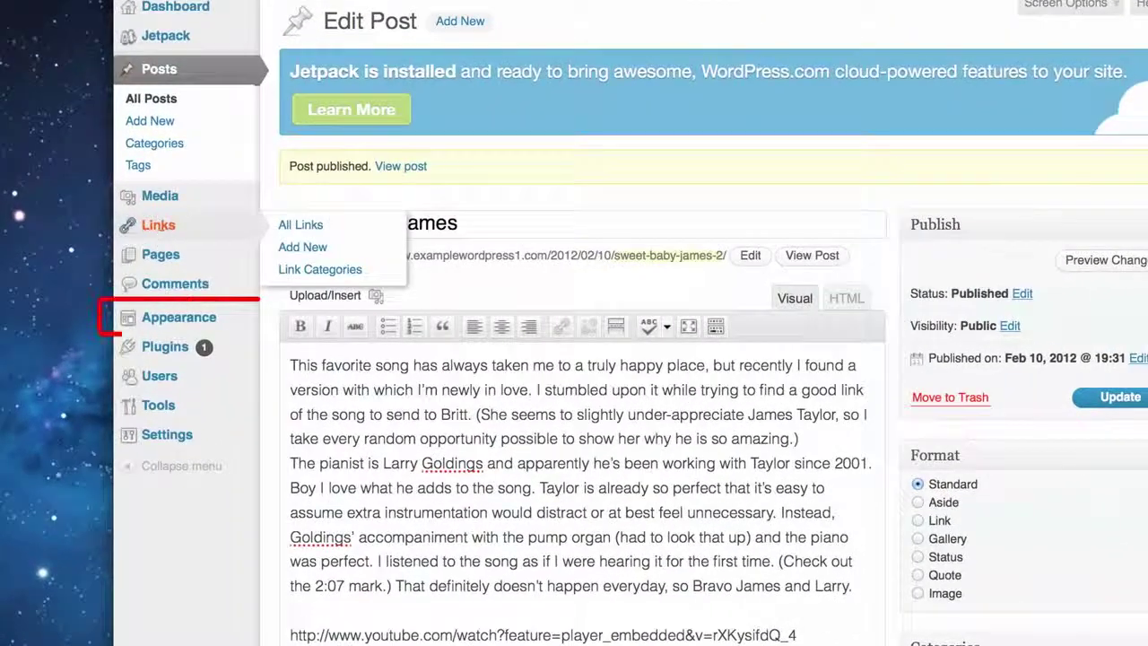
mouse_move(143, 320)
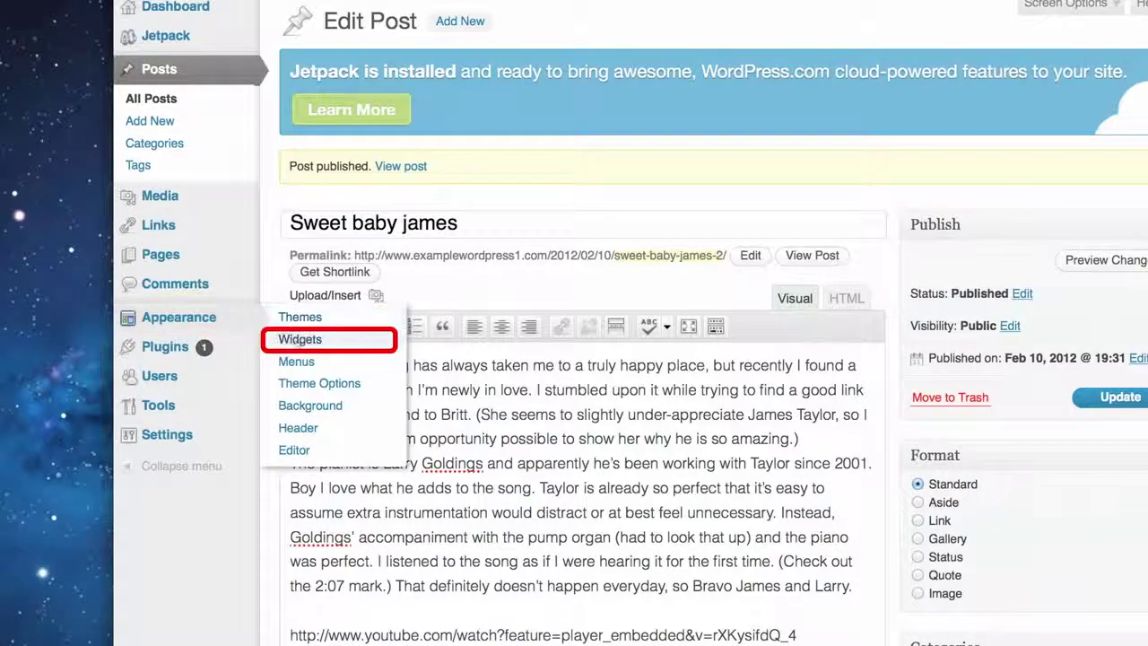
click(297, 341)
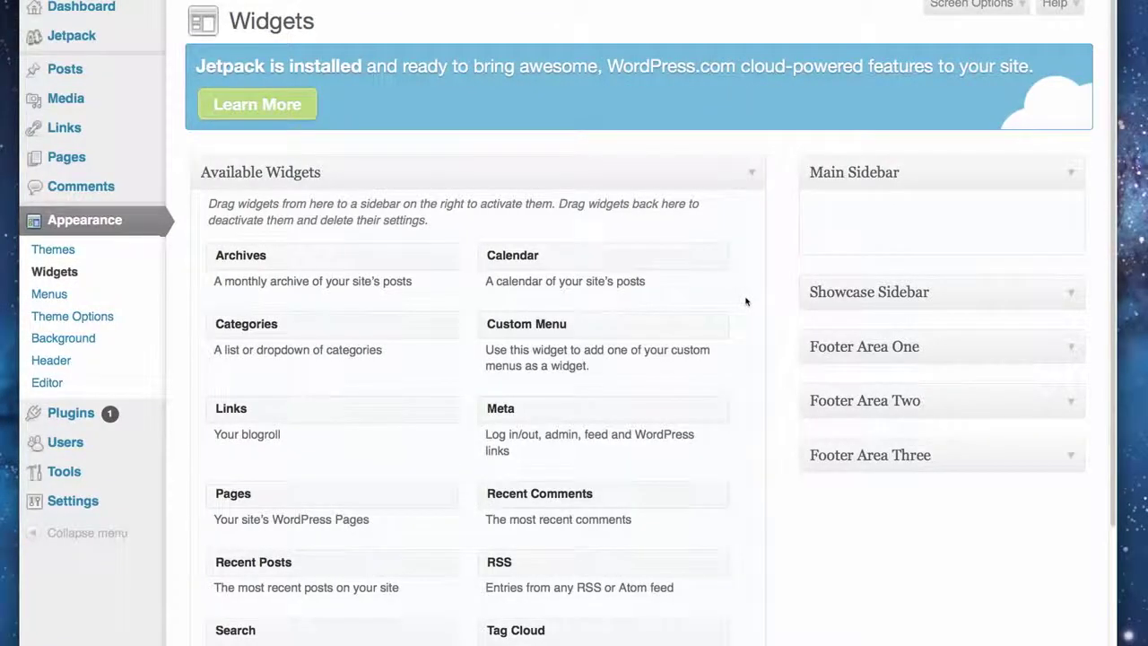
scroll(745, 301, down, 3)
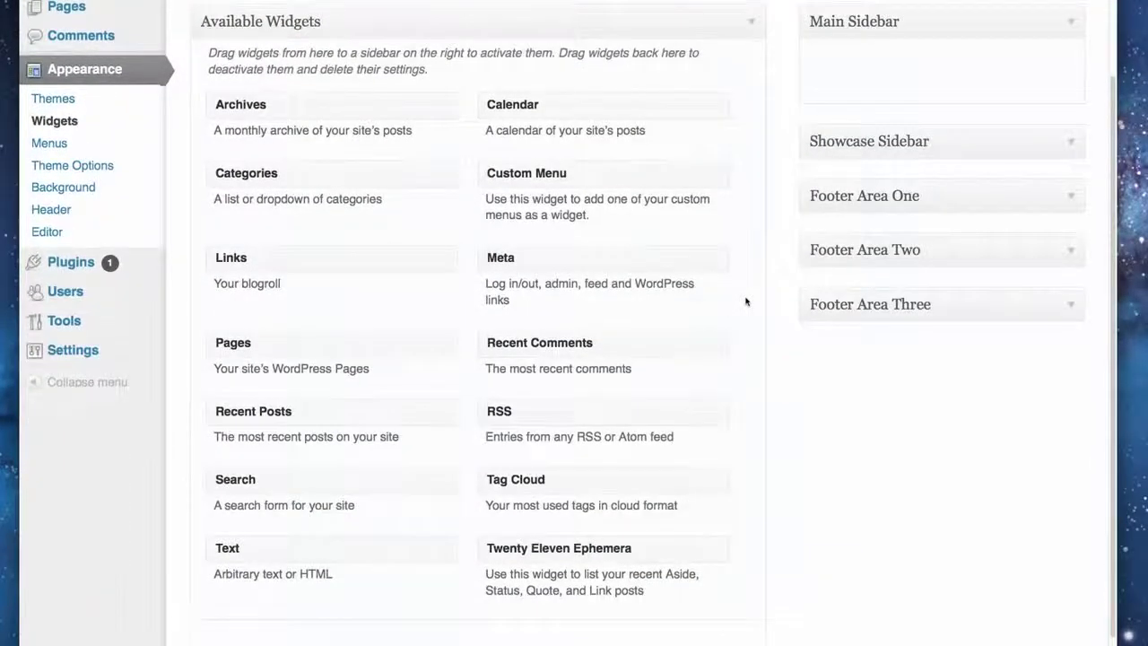
scroll(745, 301, up, 2)
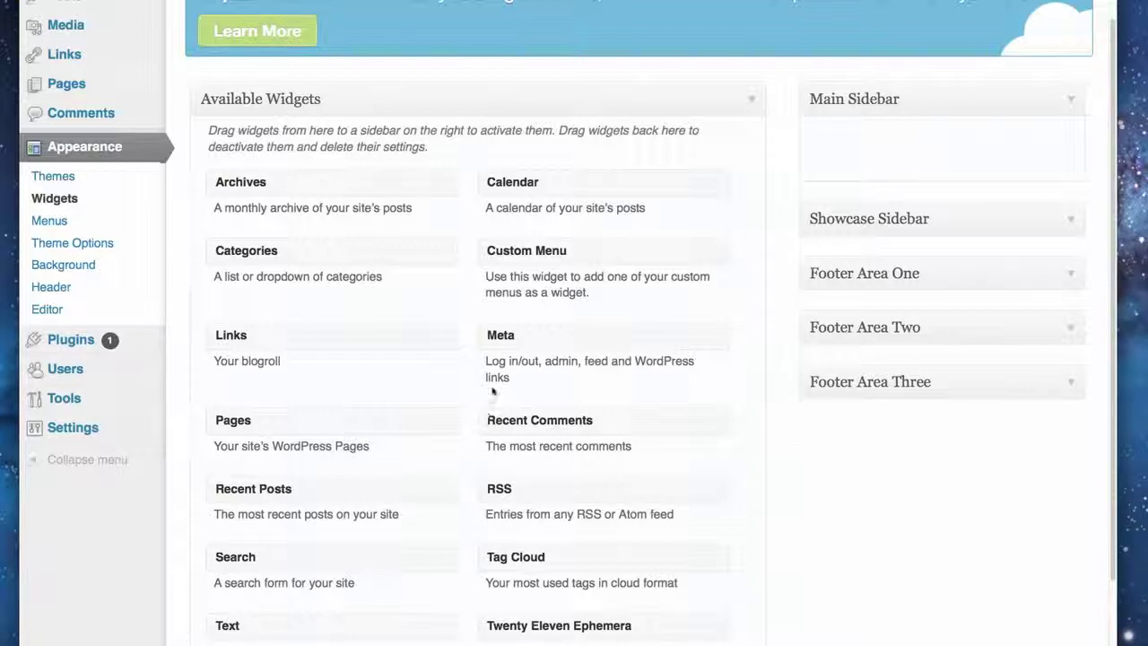
drag(299, 493, 906, 136)
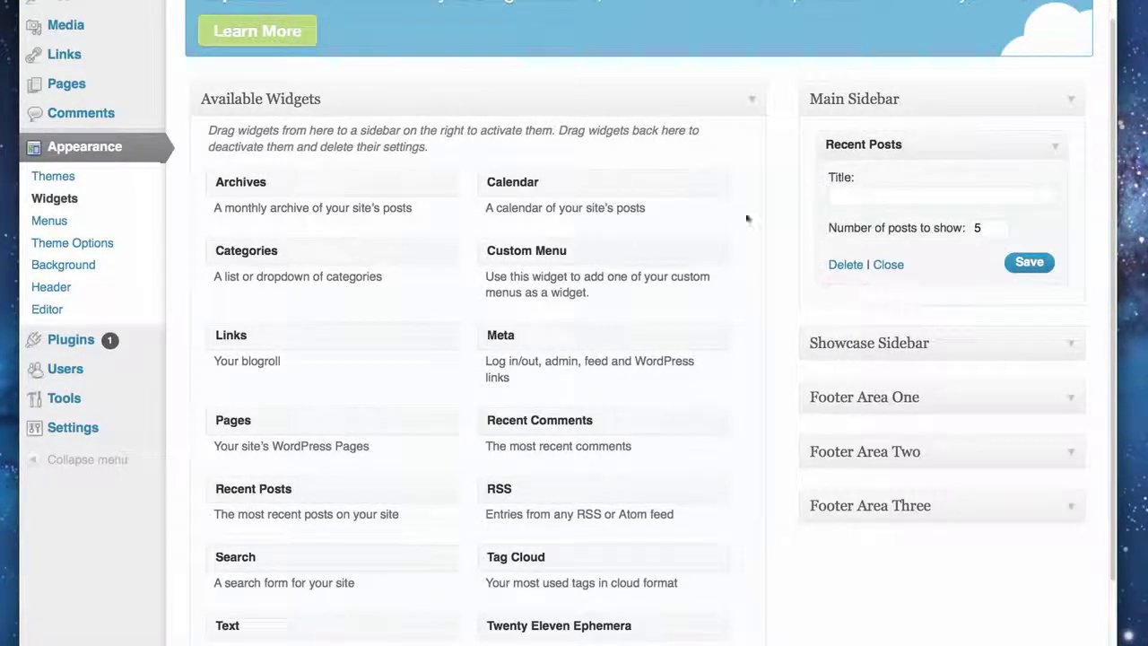
drag(253, 339, 888, 310)
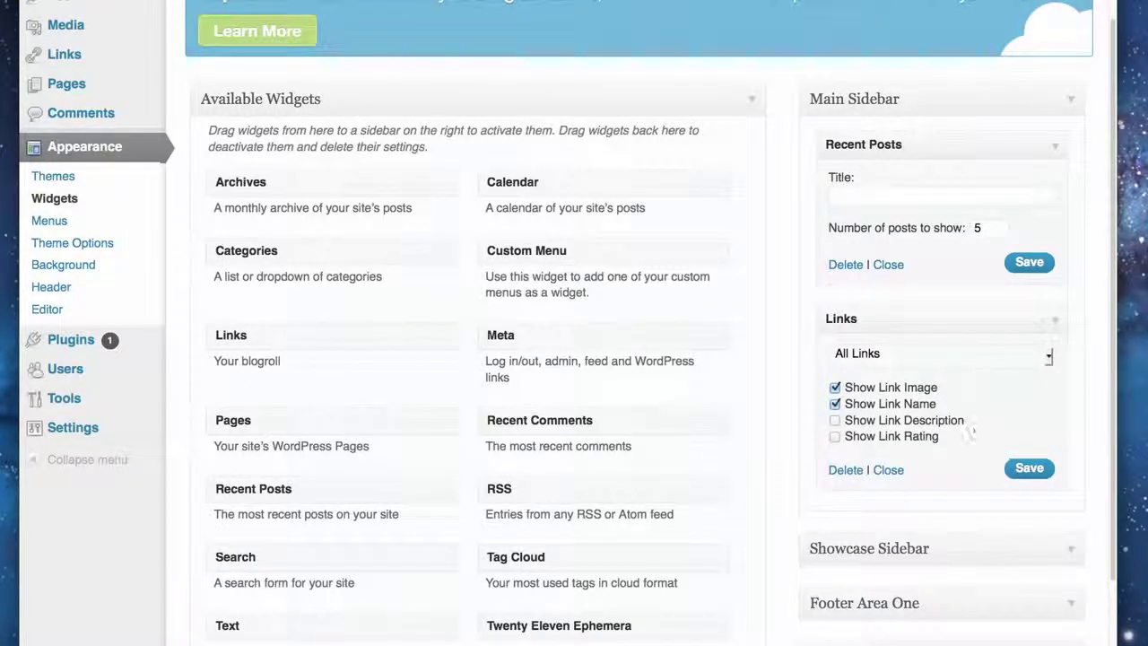
click(1032, 468)
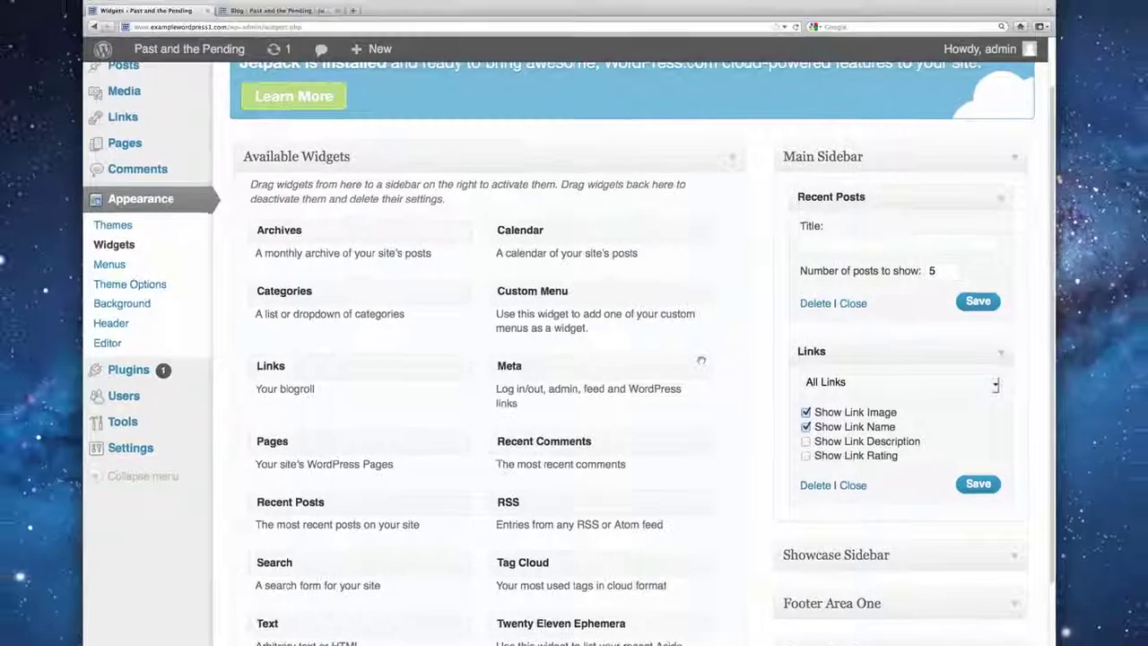
- Reload the live Blog page and examine the Recent Posts and Blogroll sections in its sidebar
click(278, 10)
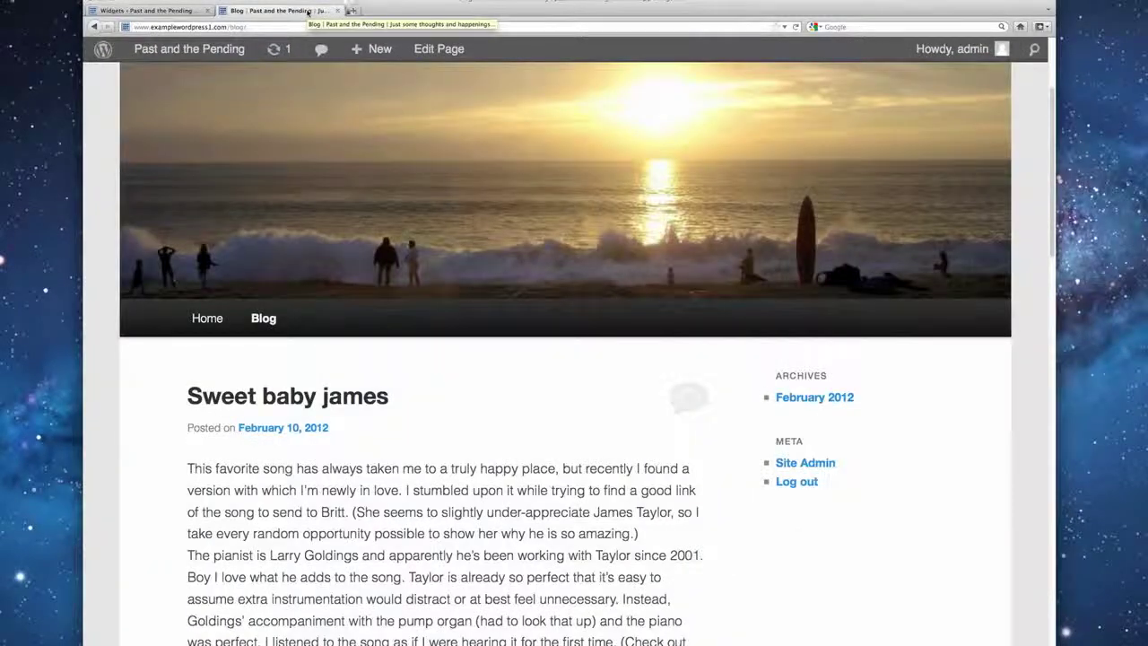
click(795, 27)
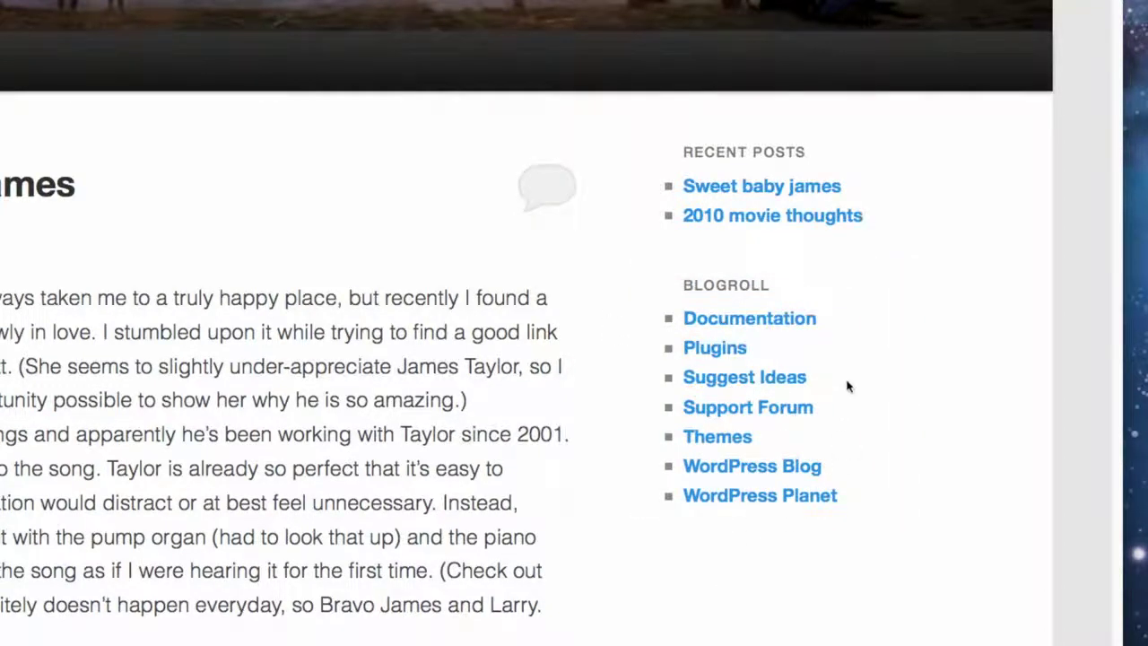
scroll(848, 388, down, 3)
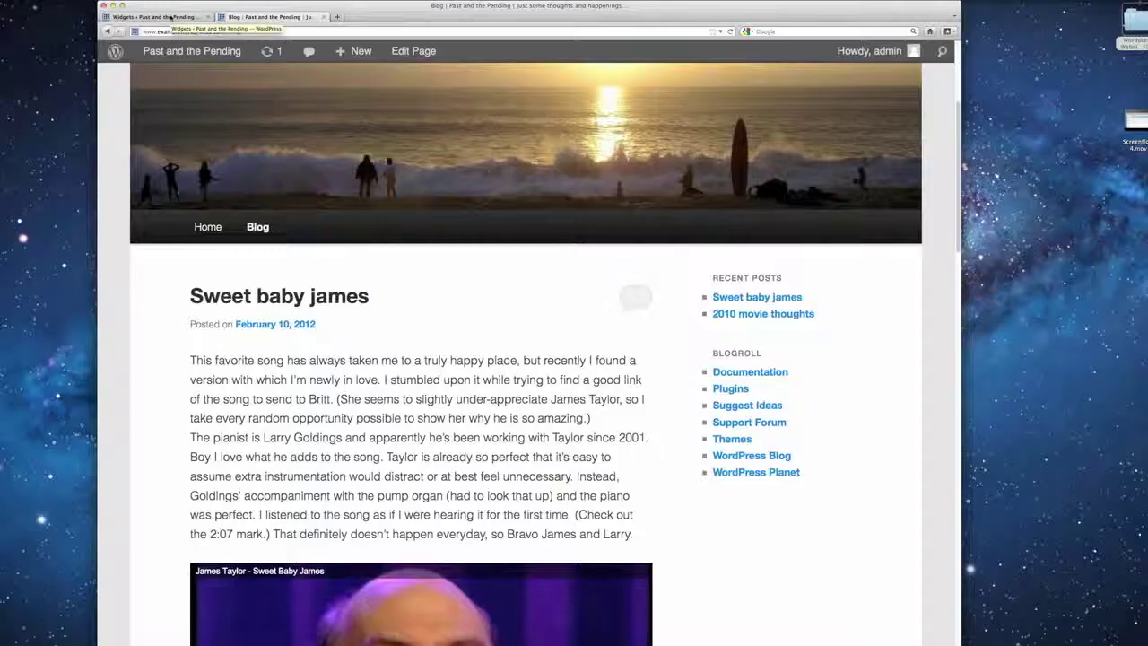
- Delete all of the default blogroll links from the site's Links list as a bulk action
click(166, 17)
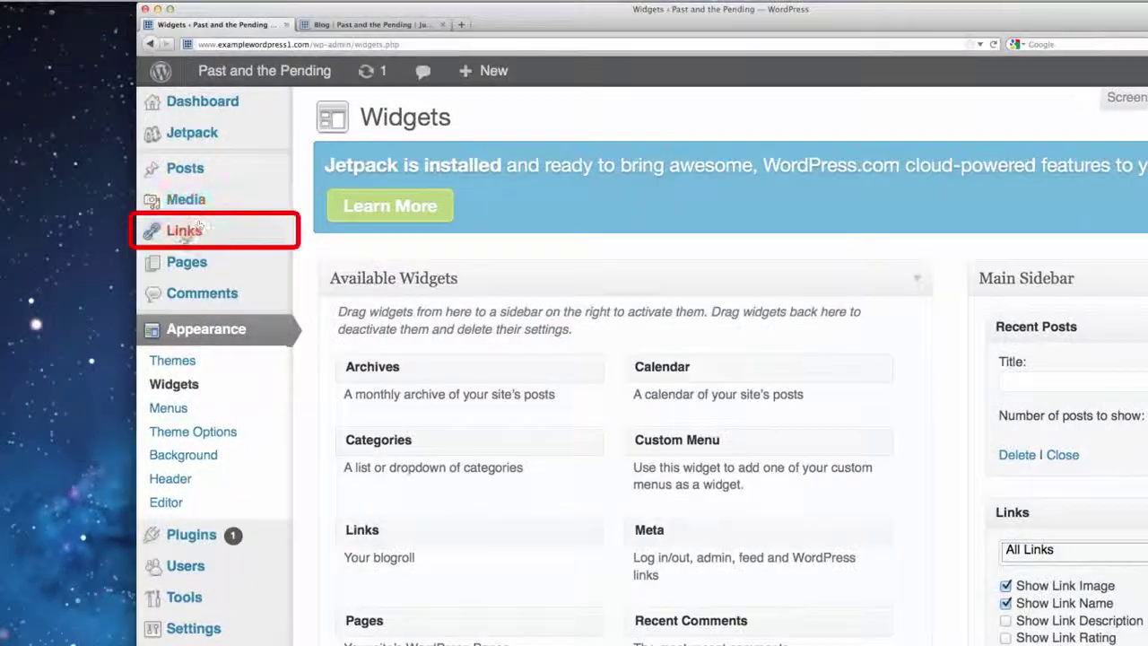
mouse_move(143, 167)
click(183, 236)
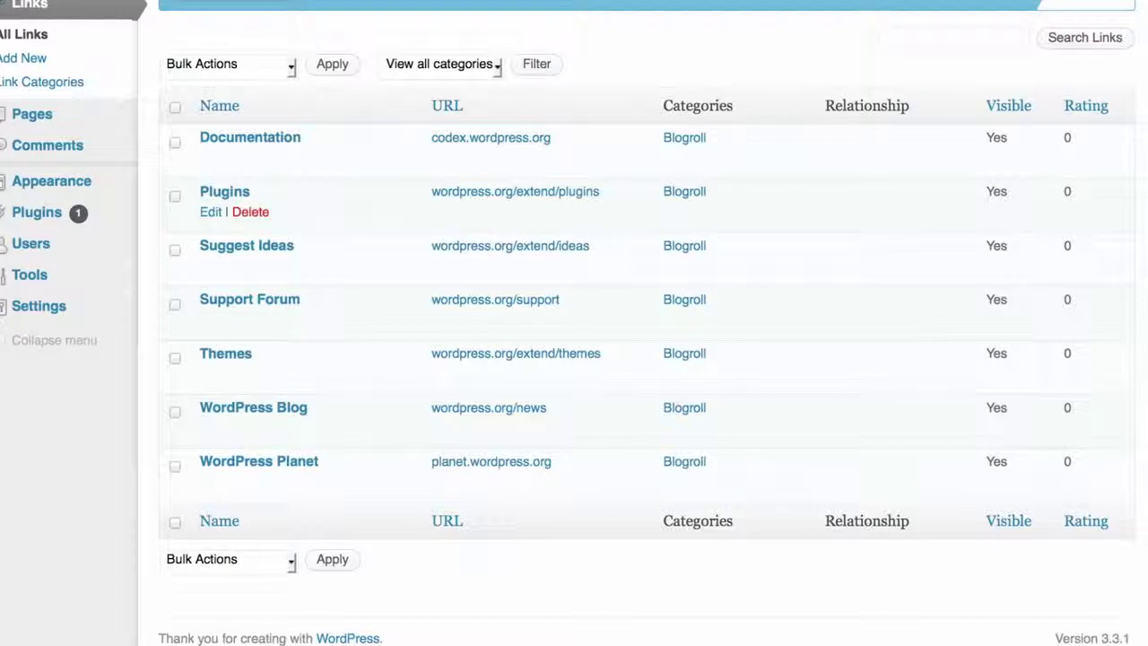
click(175, 108)
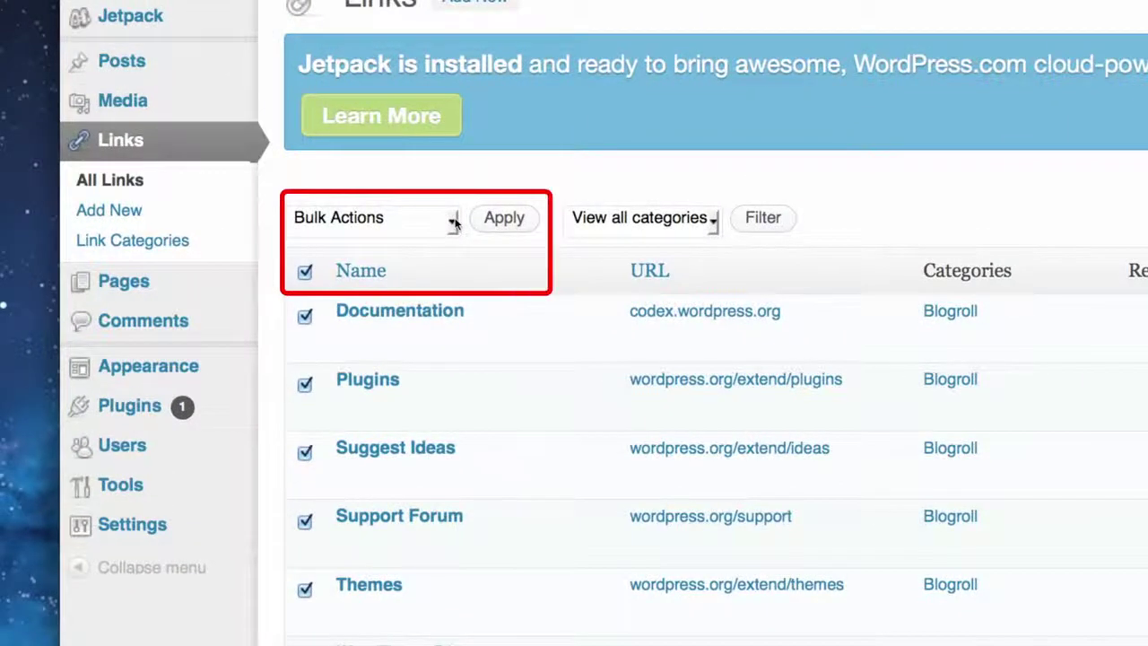
click(317, 91)
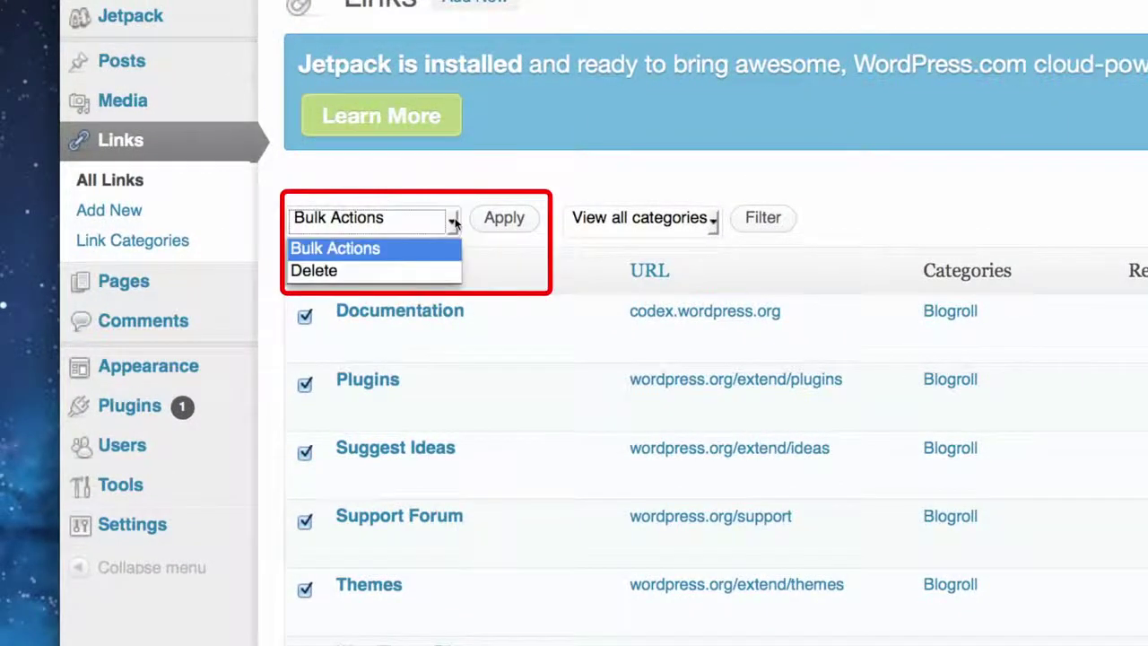
click(422, 271)
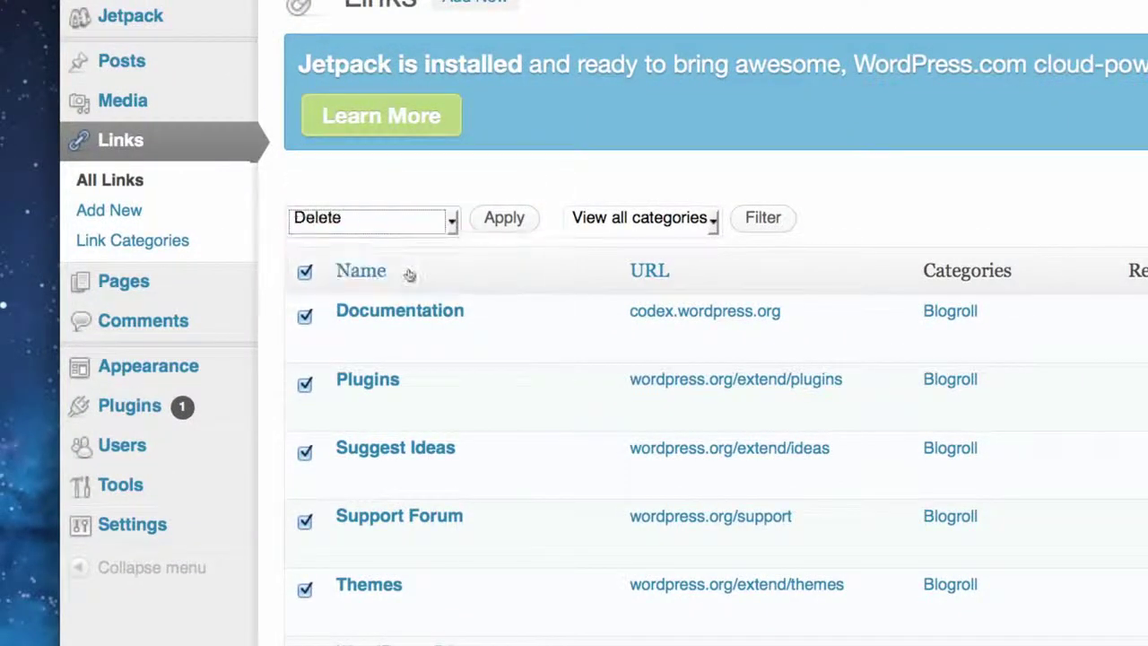
click(505, 221)
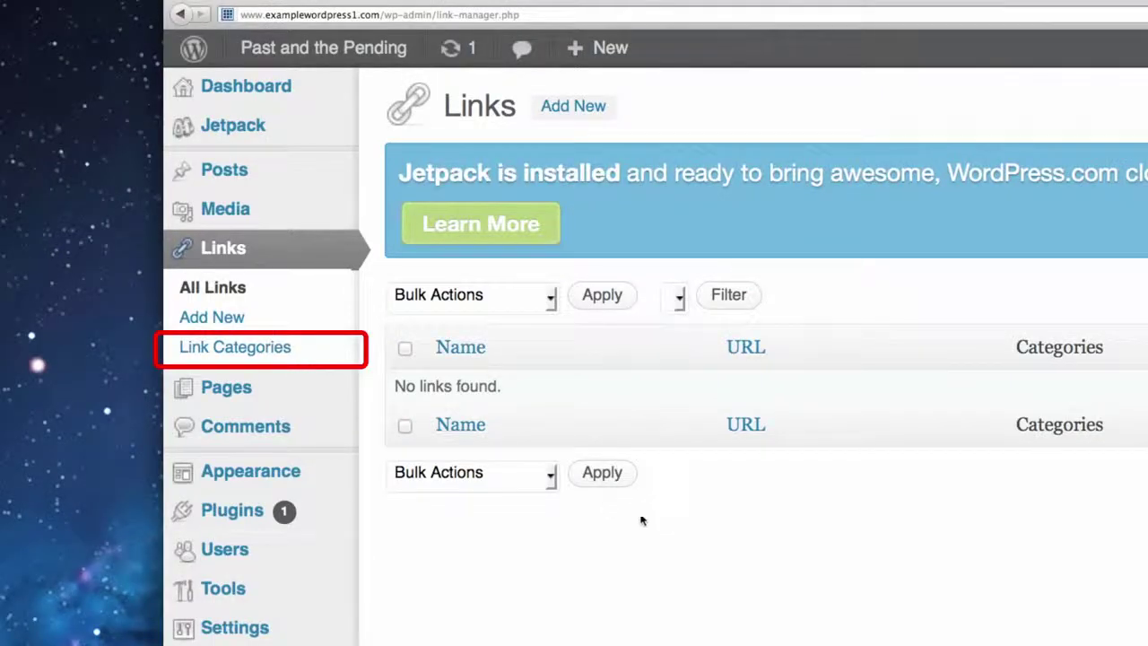
- Rename the Blogroll link category to Podcasts, clear its slug, and update the category
click(257, 353)
mouse_move(903, 421)
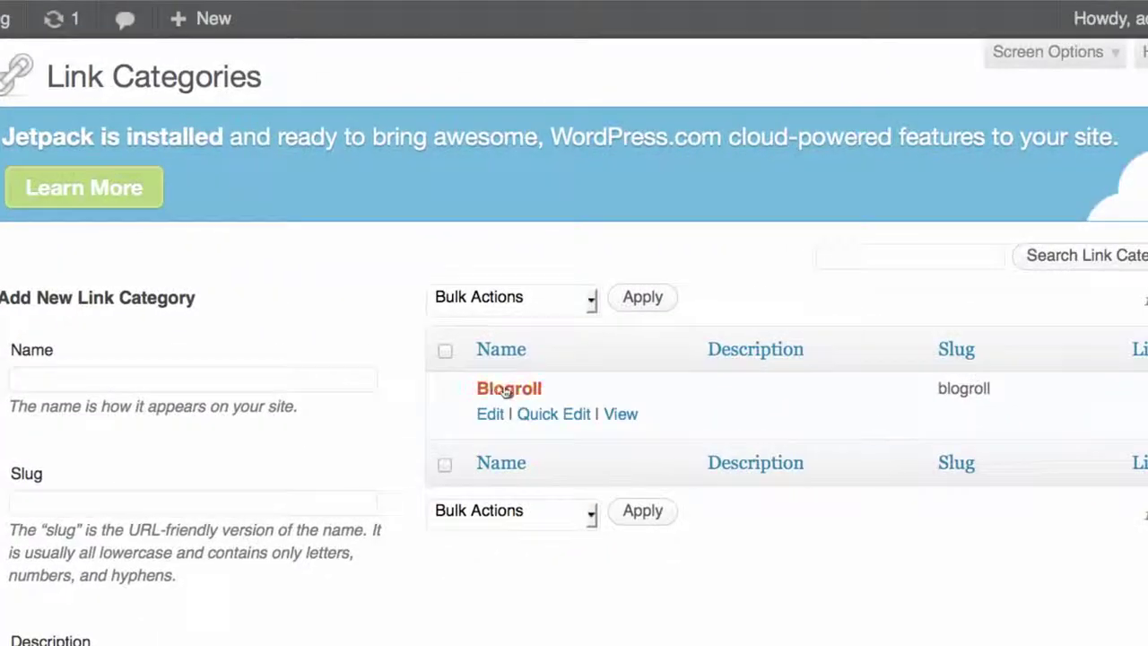
click(489, 415)
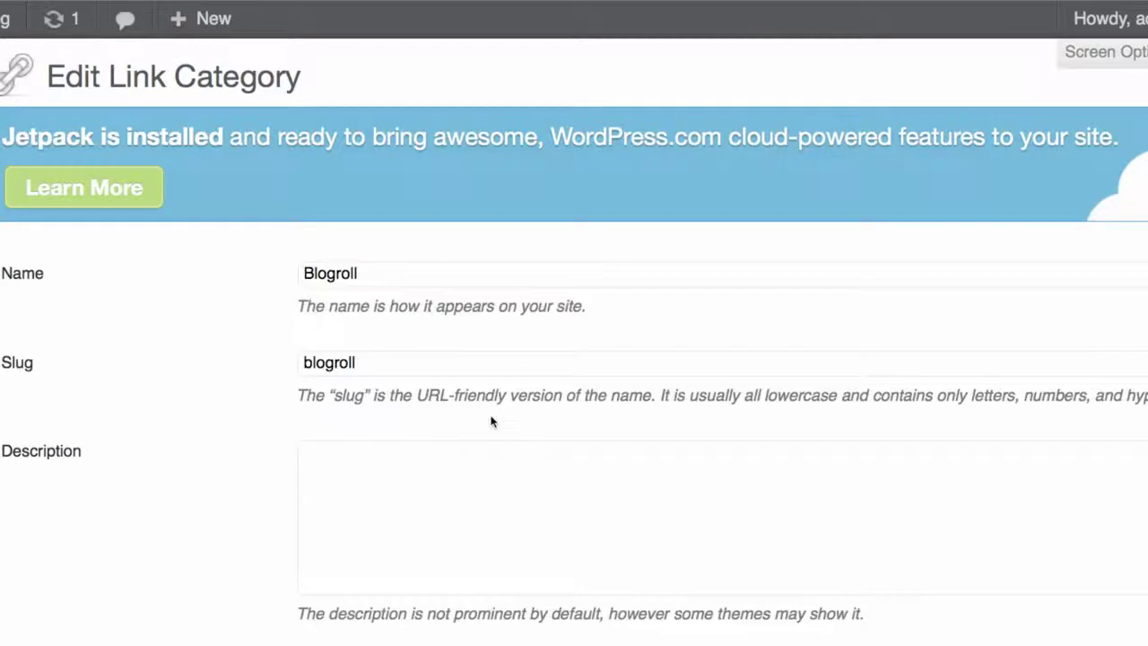
drag(391, 272, 203, 259)
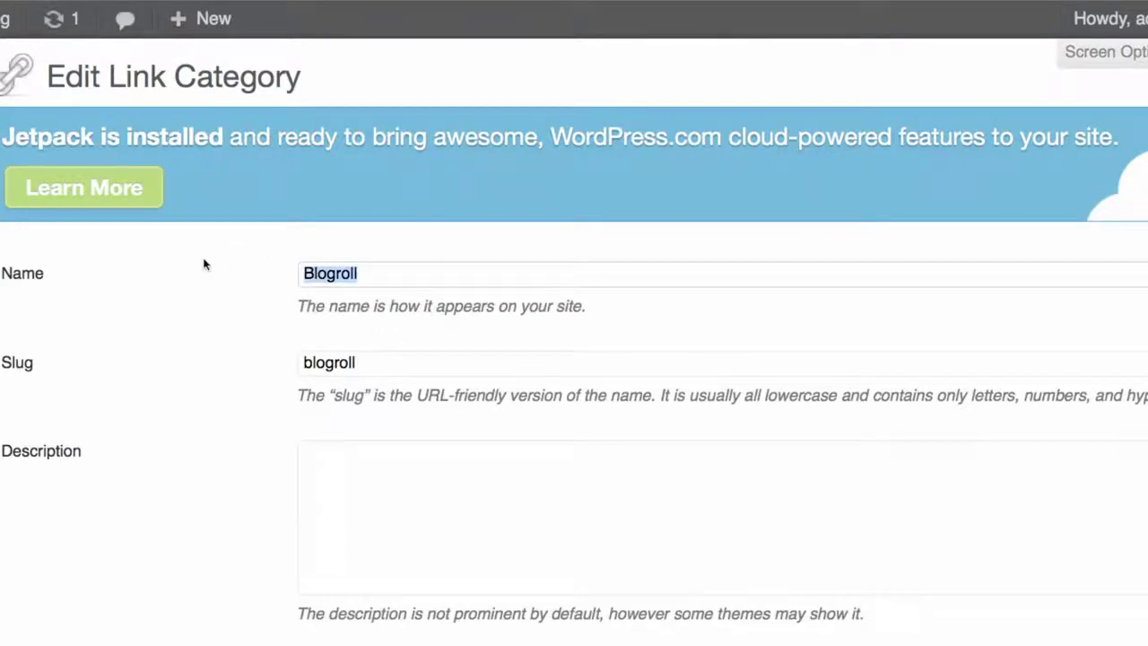
text(Pog)
key(BackSpace)
text(dcasts)
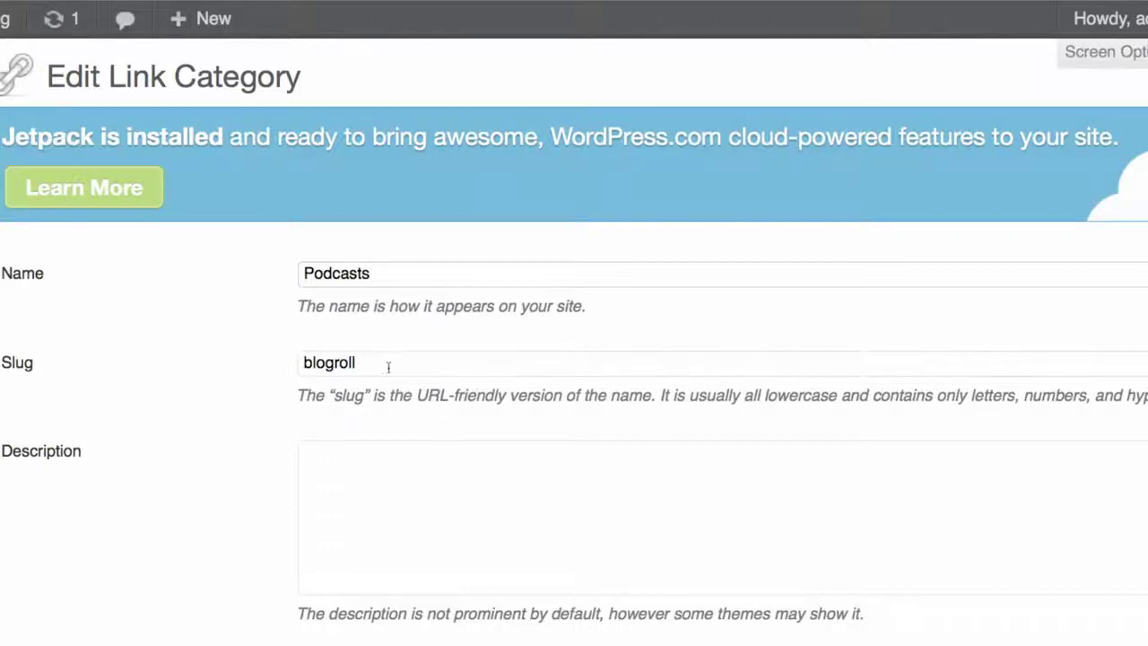
drag(388, 366, 89, 417)
key(BackSpace)
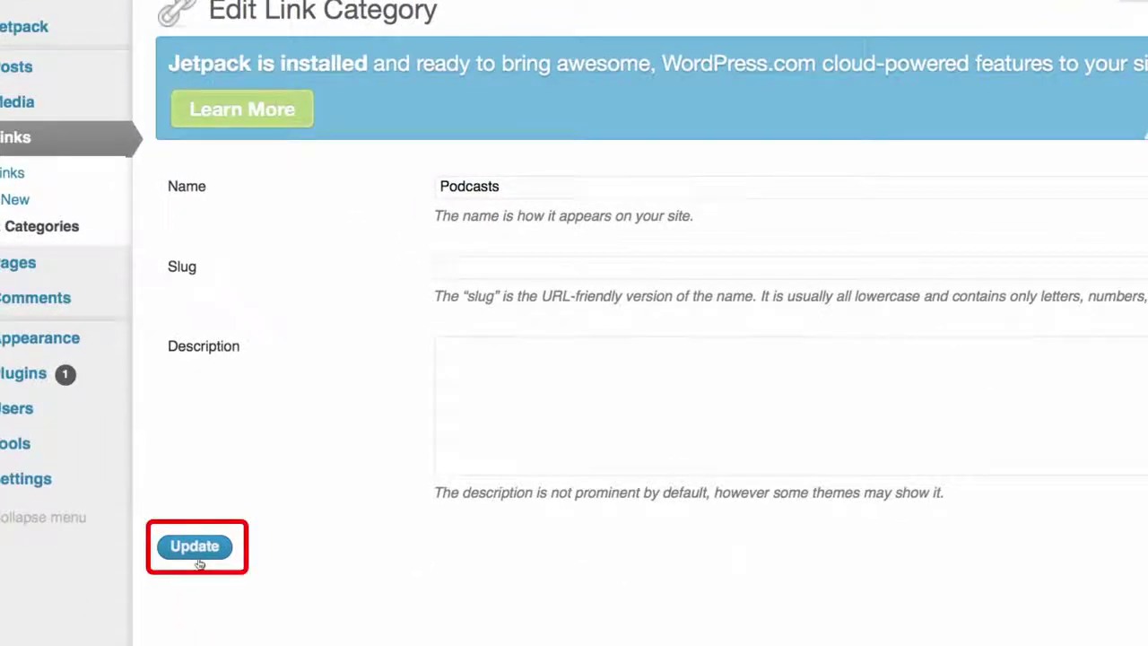
click(196, 547)
- Add a new link category named Favorite Things
click(198, 338)
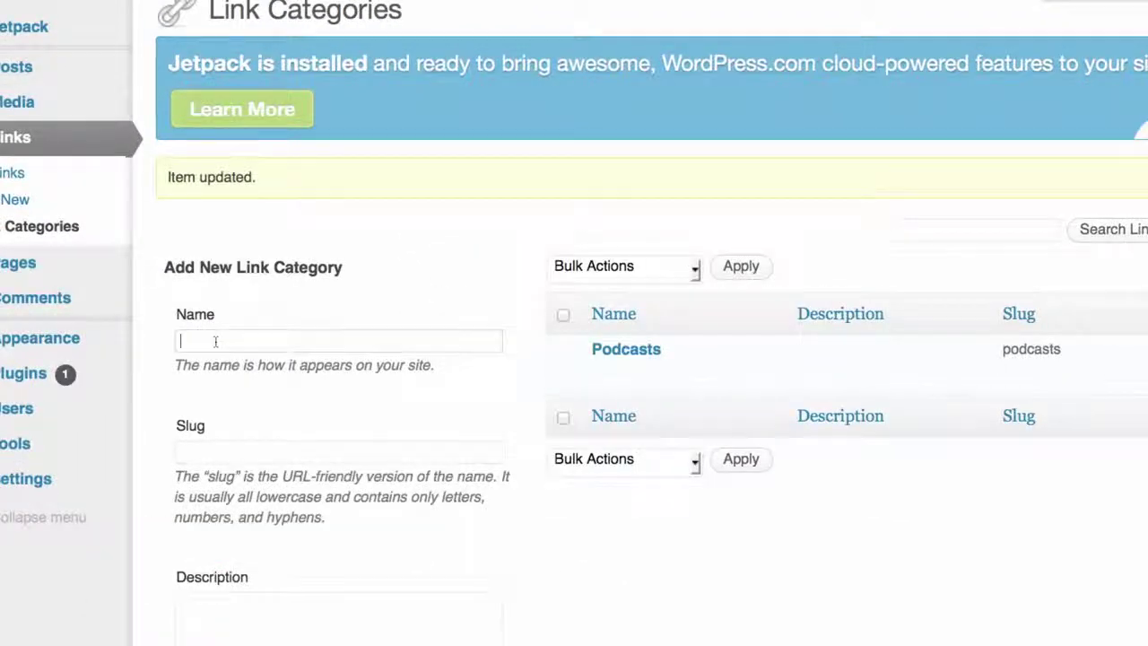
text(Favo)
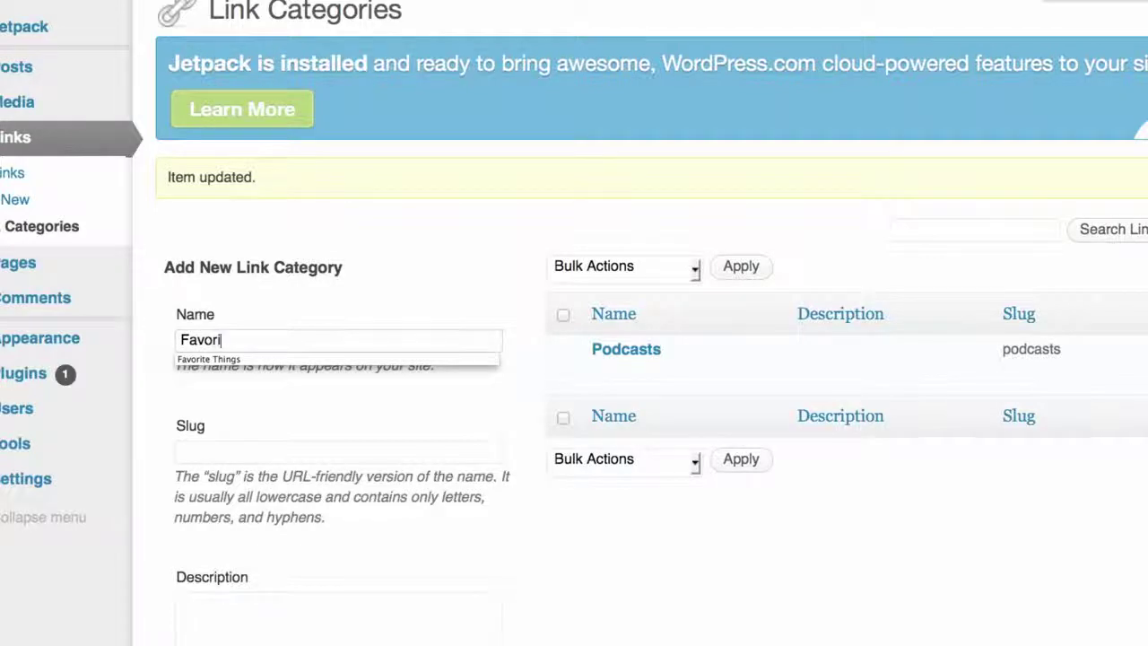
text(ri)
key(Down)
key(Return)
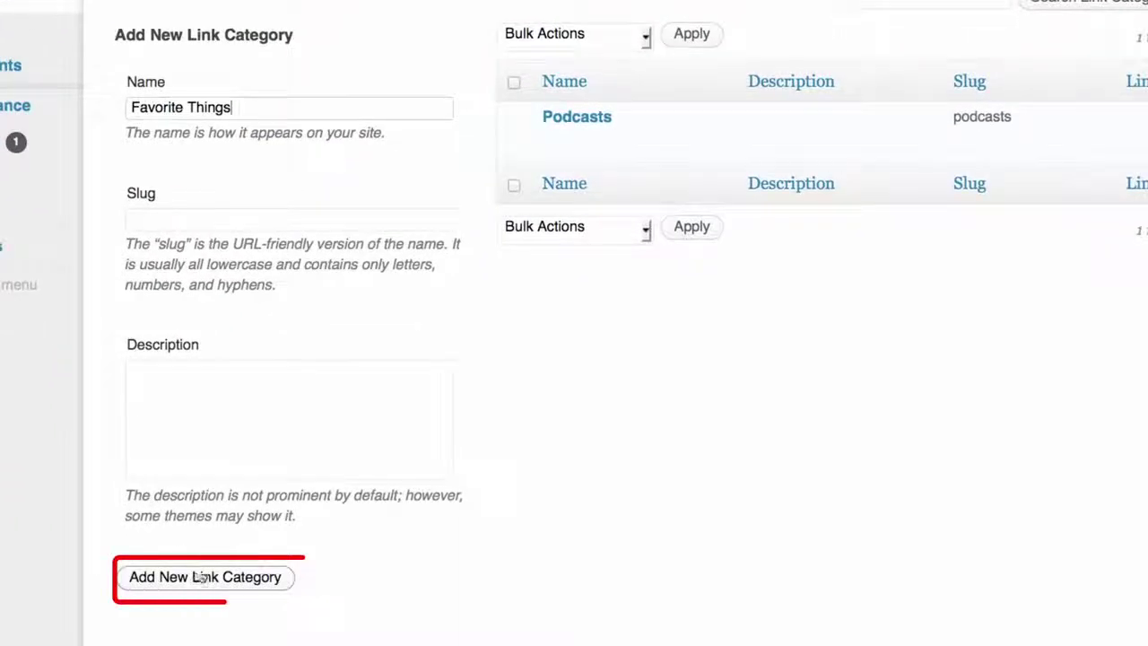
click(204, 578)
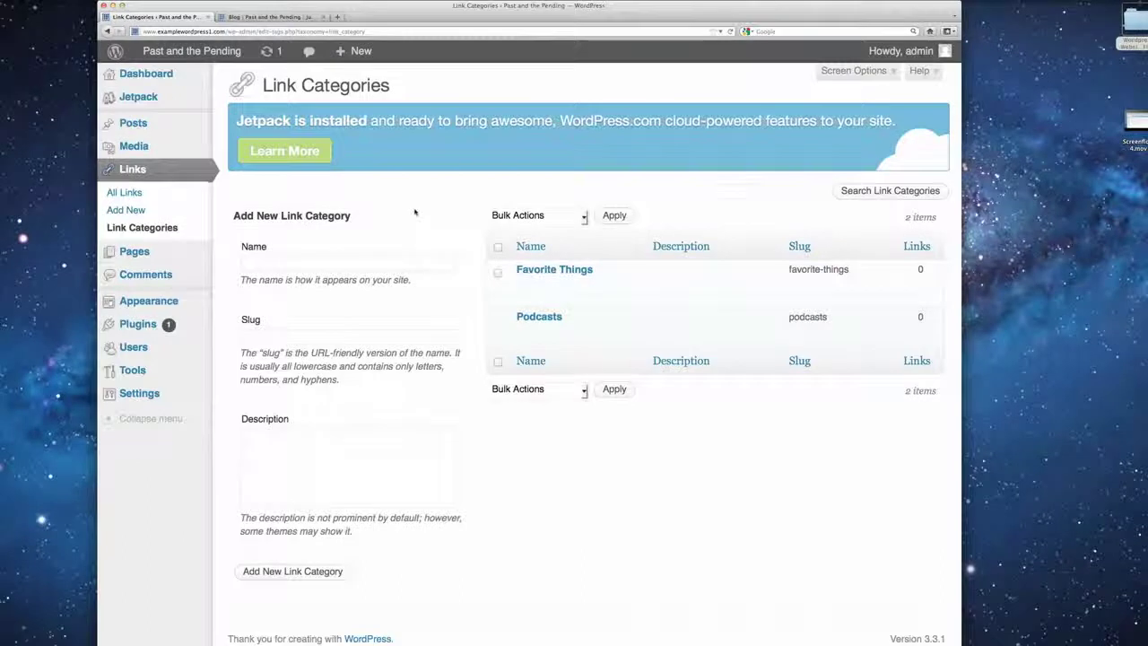
- Open the list of all links and get the Radiolab podcast URL from the Links notes in TextEdit
click(125, 192)
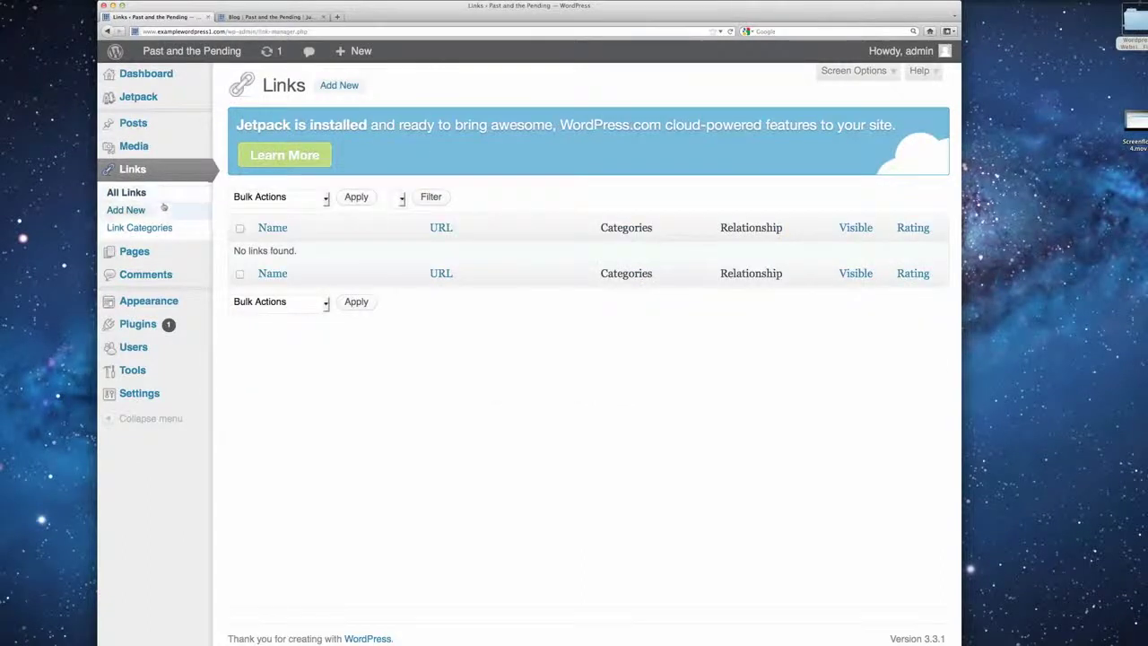
key(super+Tab)
key(super+Tab)
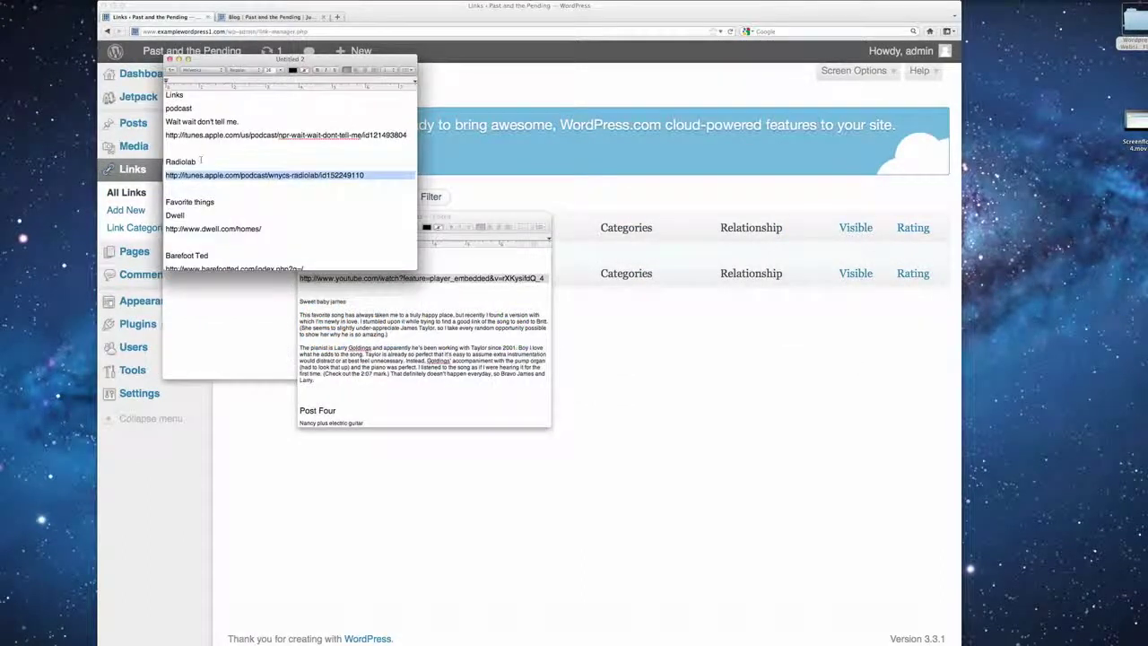
key(super+Tab)
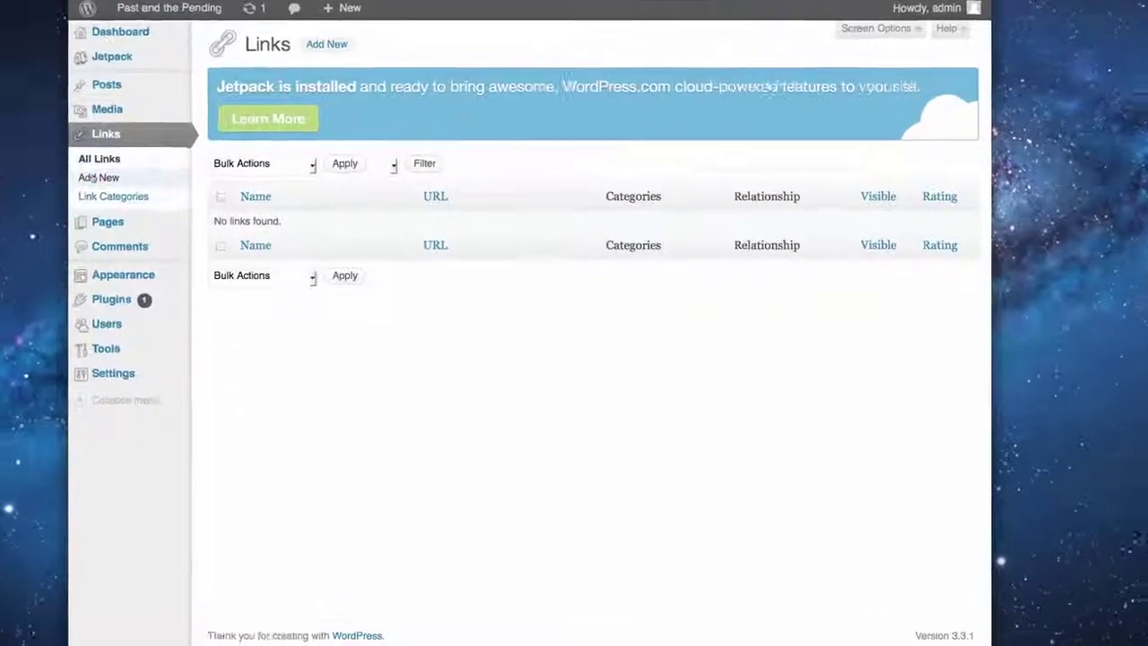
click(126, 210)
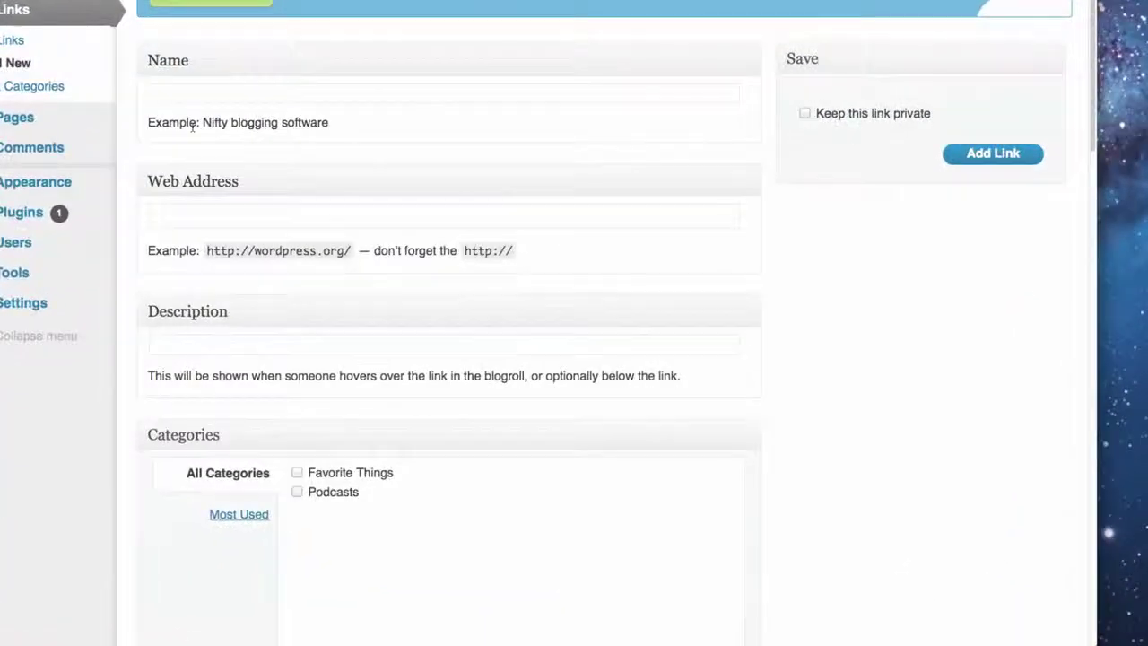
text(Radiolab)
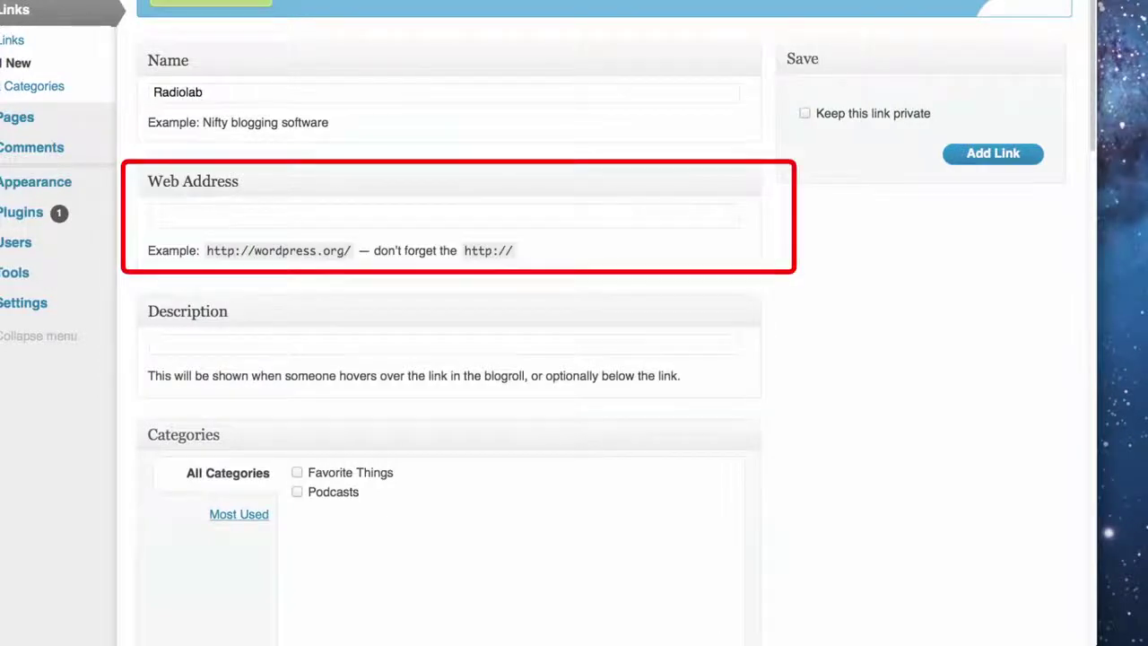
click(260, 213)
text(http://itunes.apple.com/podcast/wnycs-radiolab/id152249110)
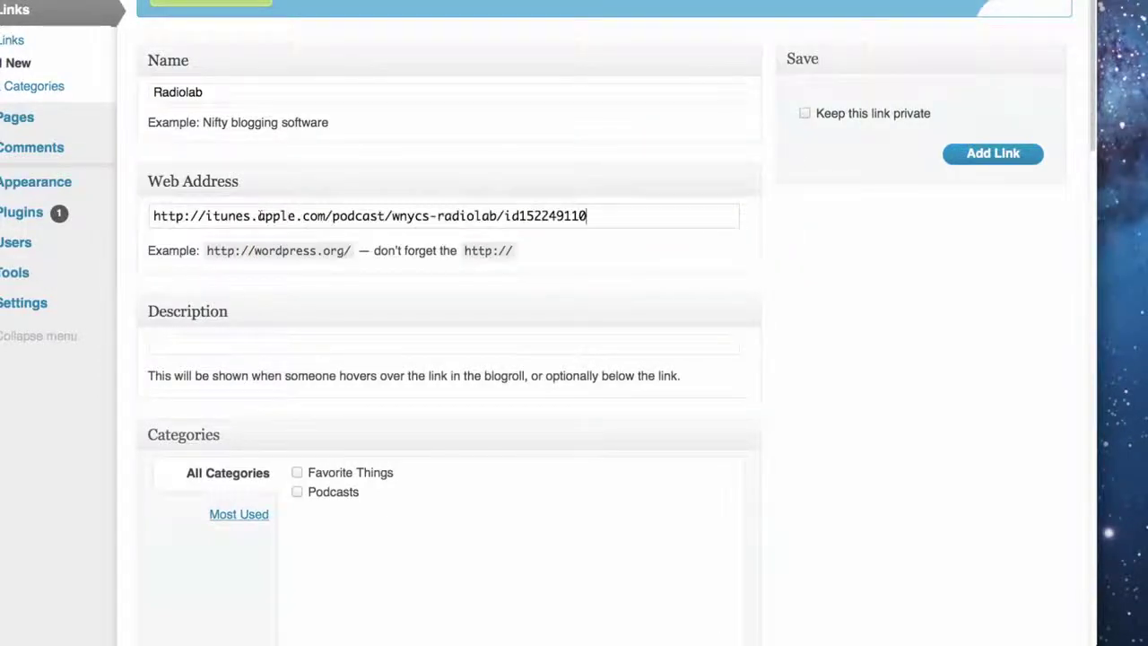
click(295, 422)
scroll(418, 436, down, 3)
scroll(420, 434, up, 5)
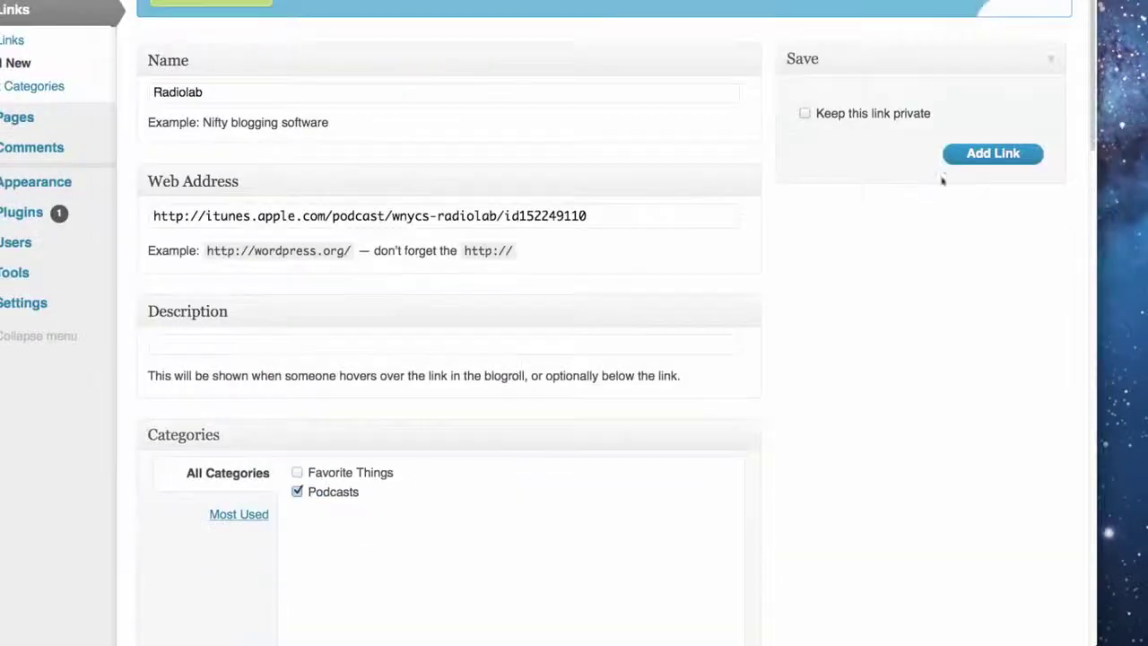
click(981, 157)
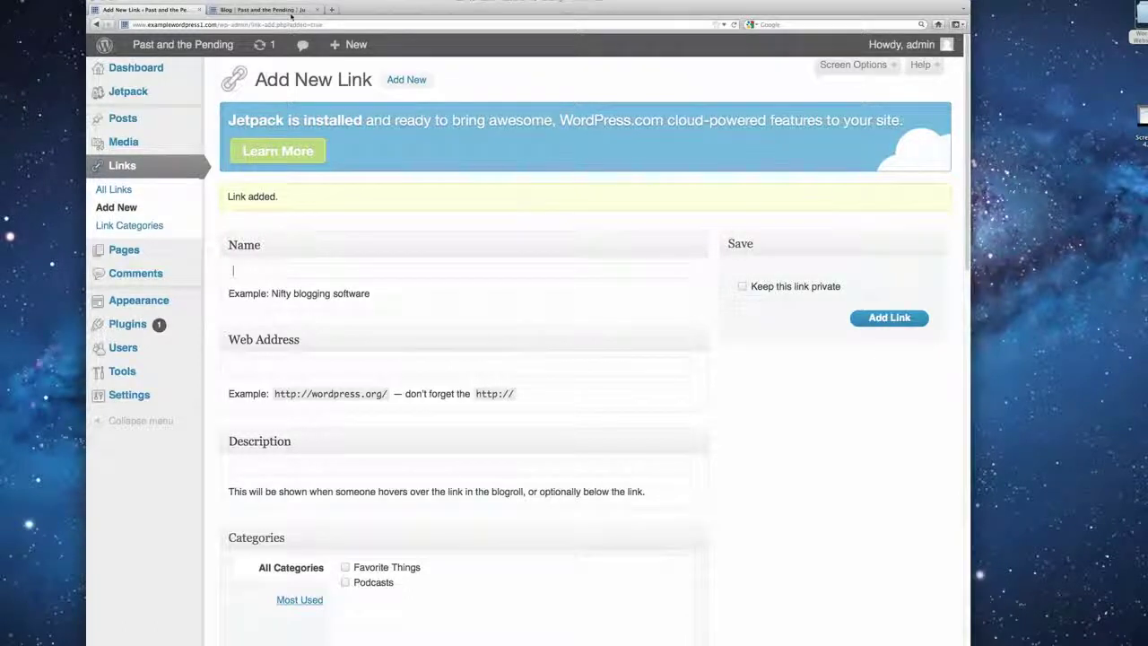
- Reload the live Blog page, check the links section of its sidebar, and return to the new link form
click(286, 11)
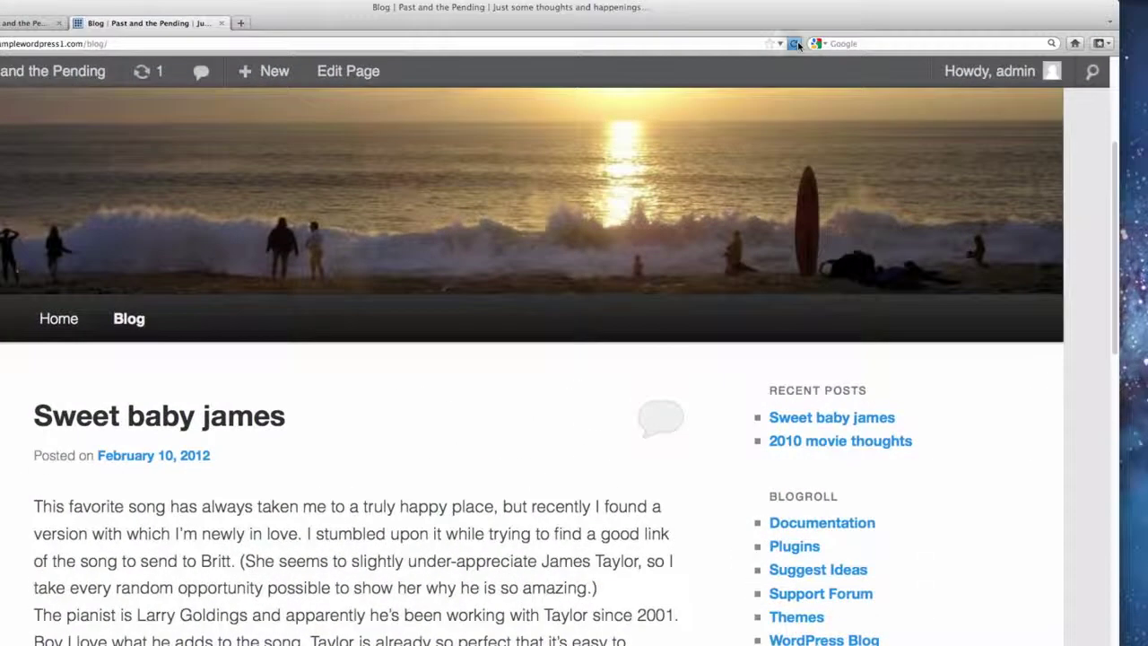
click(795, 43)
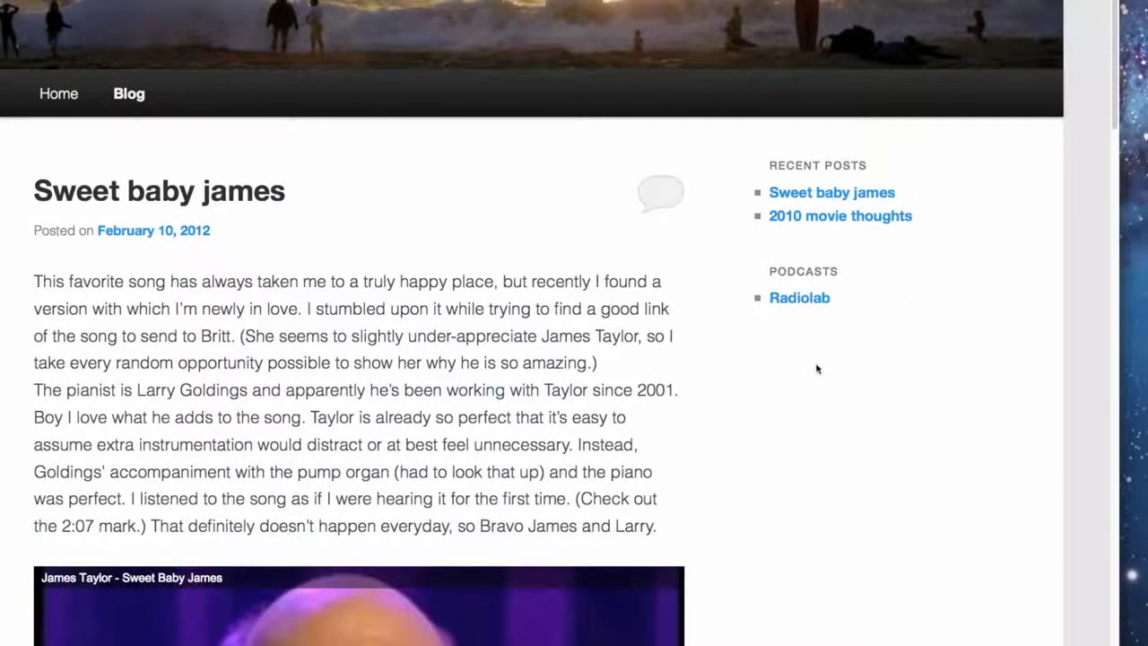
click(54, 2)
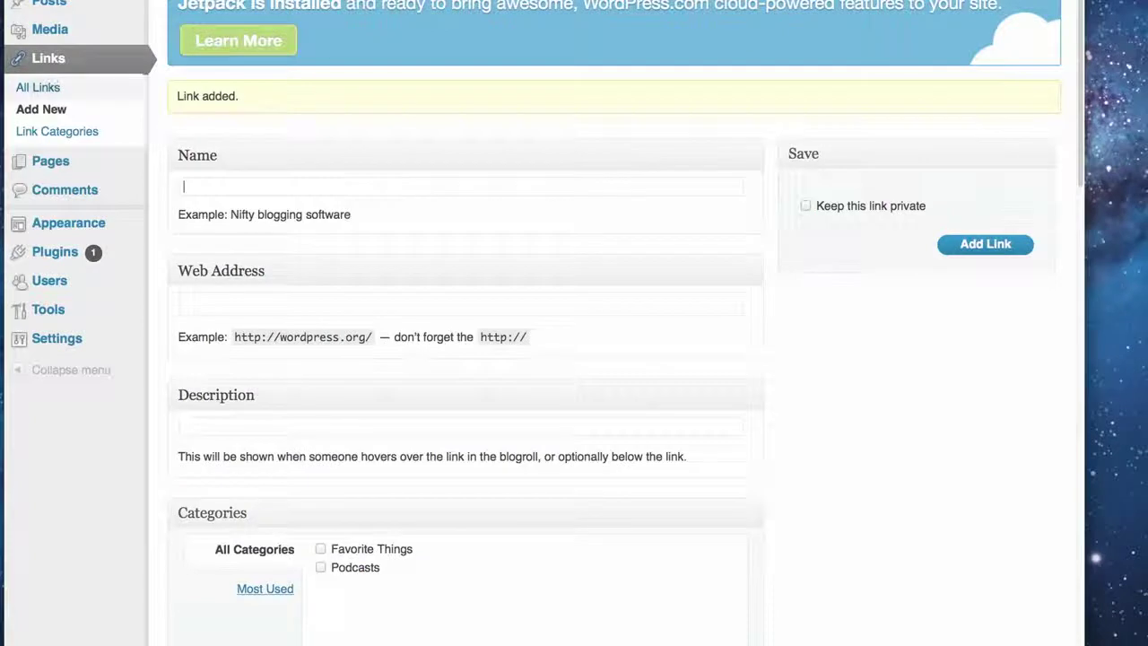
key(super+Tab)
text(http://www.dwell.com/homes/)
click(968, 252)
key(super+Tab)
key(super+Tab)
text(http://www.barefootted.com/index.php?q=/)
text(Barefoot Ted)
click(321, 549)
click(972, 251)
key(super+Tab)
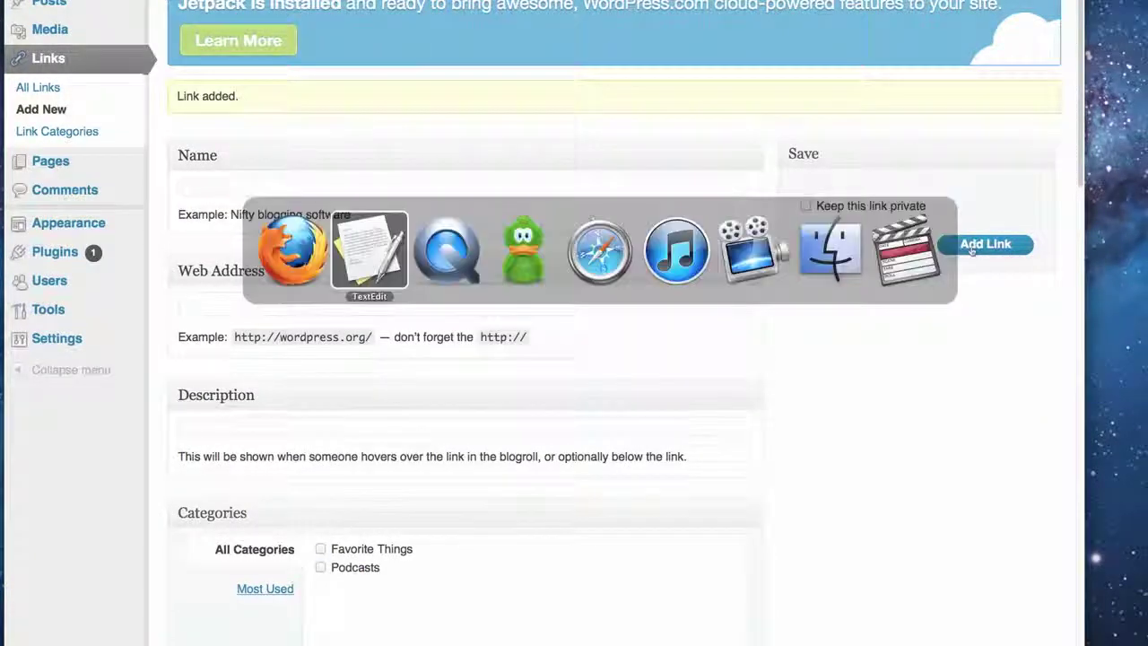
key(super+Tab)
text(http://itunes.apple.com/us/podcast/npr-wait-wait-dont-tell-me/id121493804)
text(Wait Wait don't tell me)
click(320, 567)
click(986, 244)
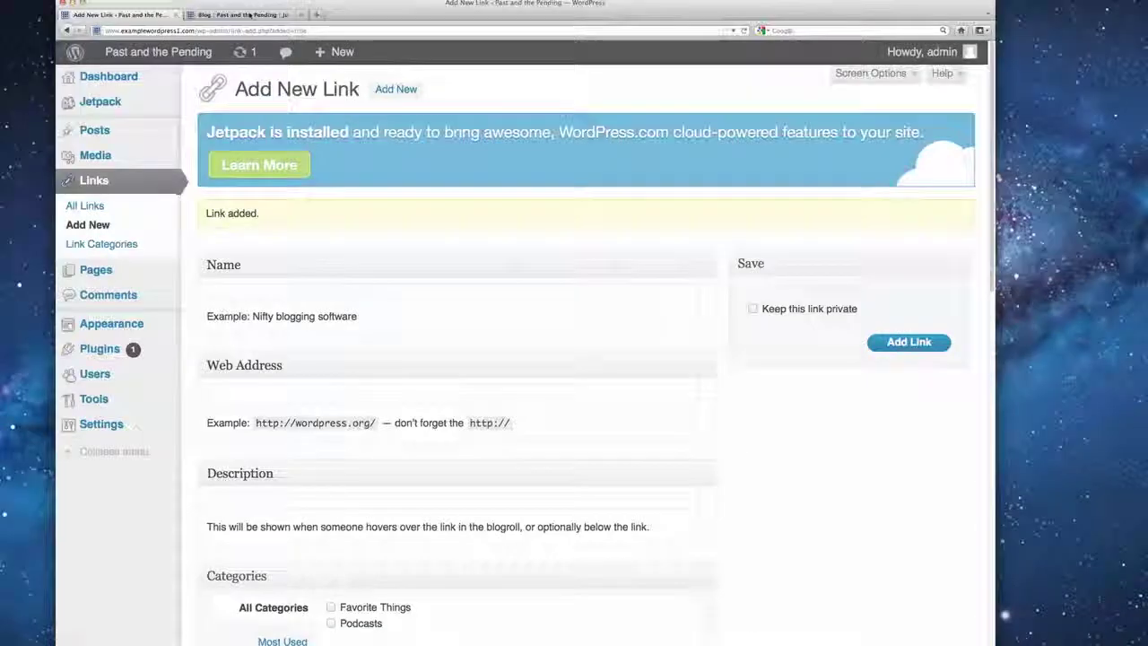
- Reload the live Blog page and examine the Favorite Things and Podcasts links in its sidebar
click(248, 15)
click(744, 32)
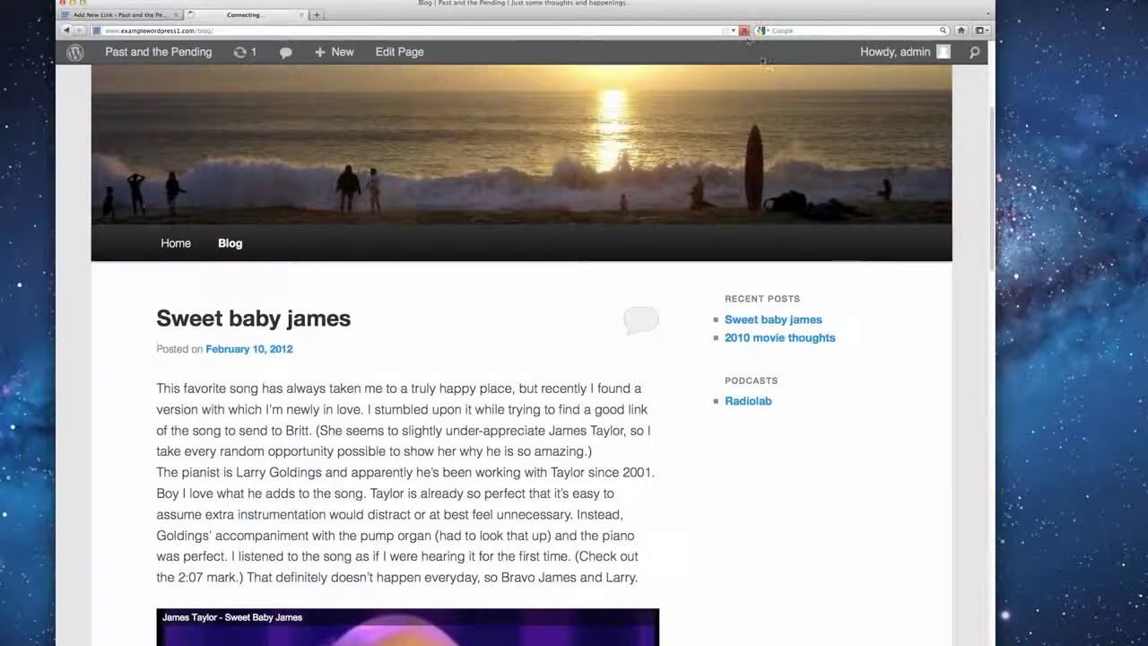
scroll(858, 392, down, 1)
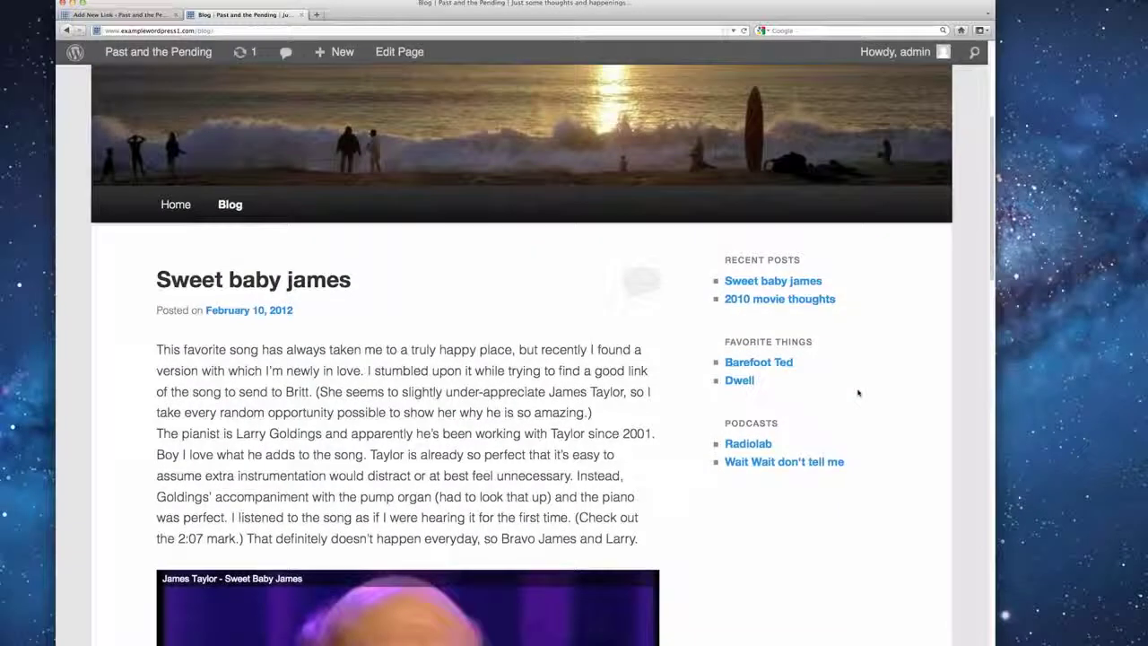